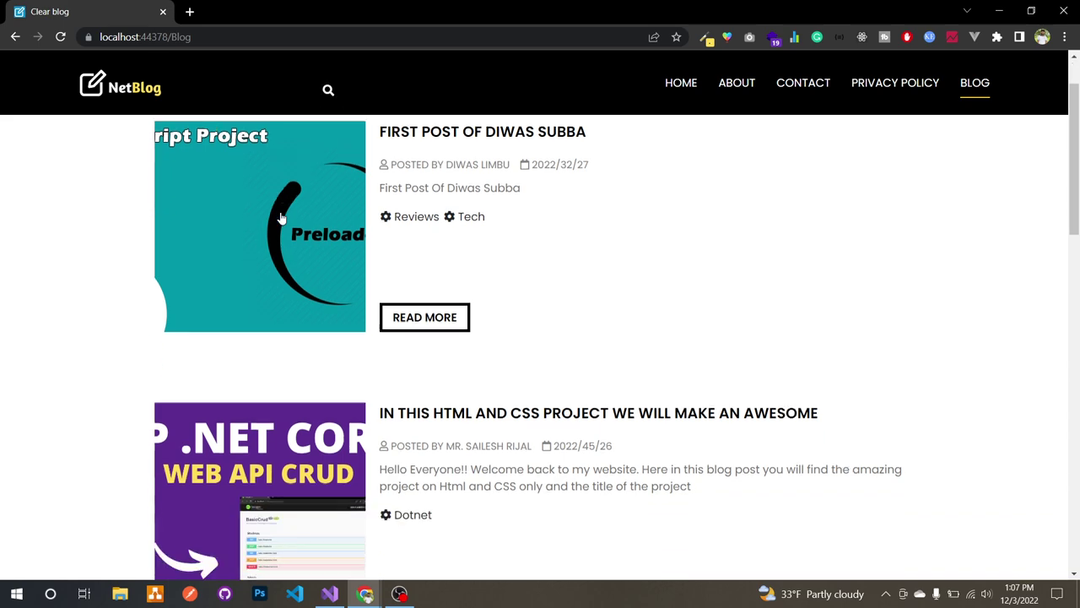
Step: Scroll back to the top of the Blog listing and select the page address
scroll(282, 217, up, 10)
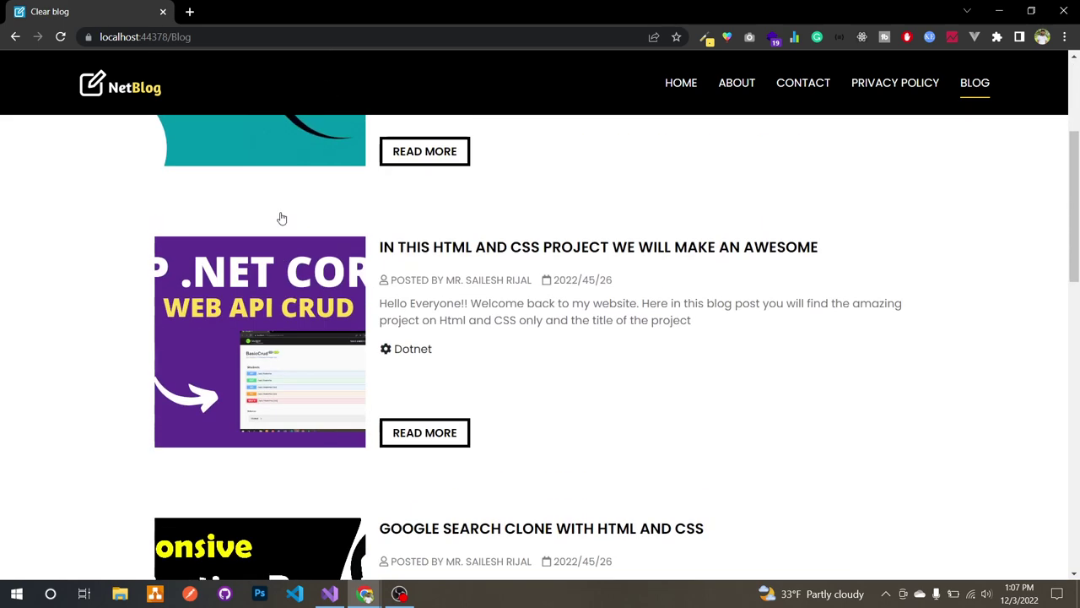
click(317, 34)
Step: Change 'Blog' to 'login' in the URL and sign in with the saved credentials
double_click(317, 33)
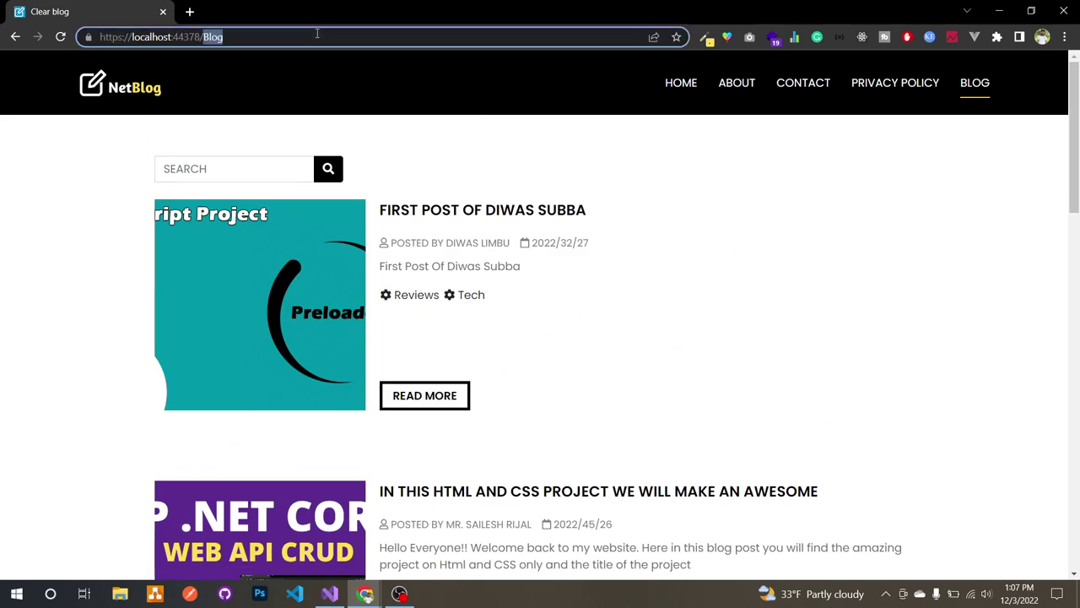
text(login)
key(Return)
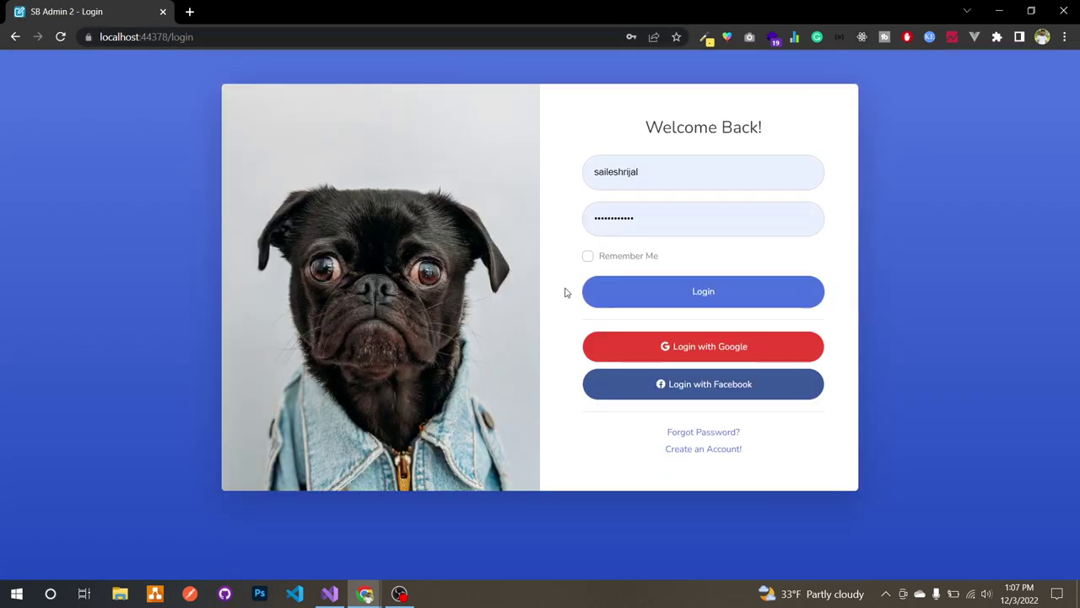
click(621, 297)
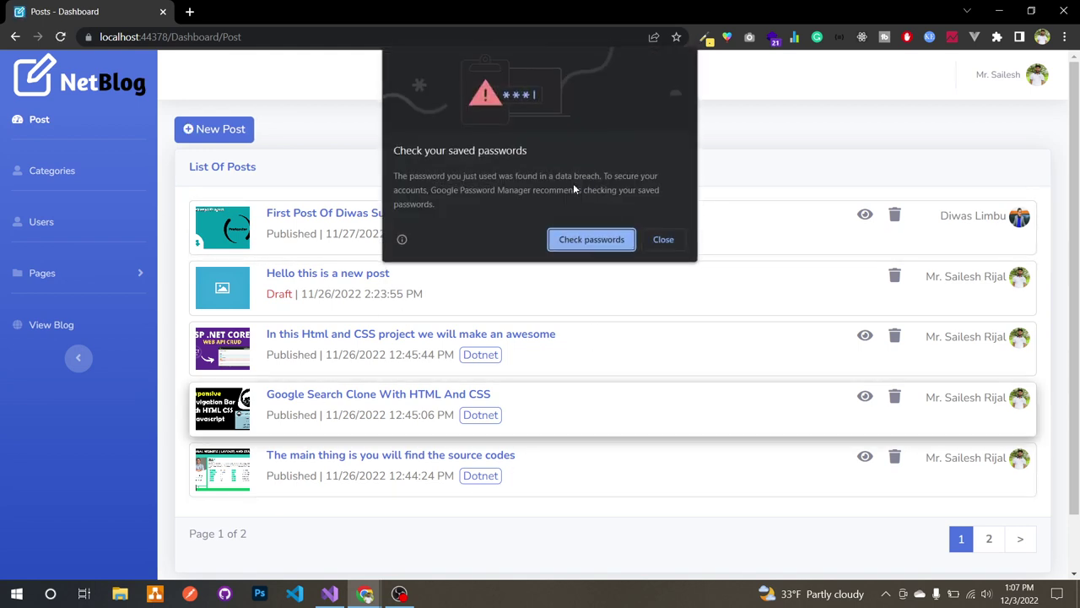
click(663, 240)
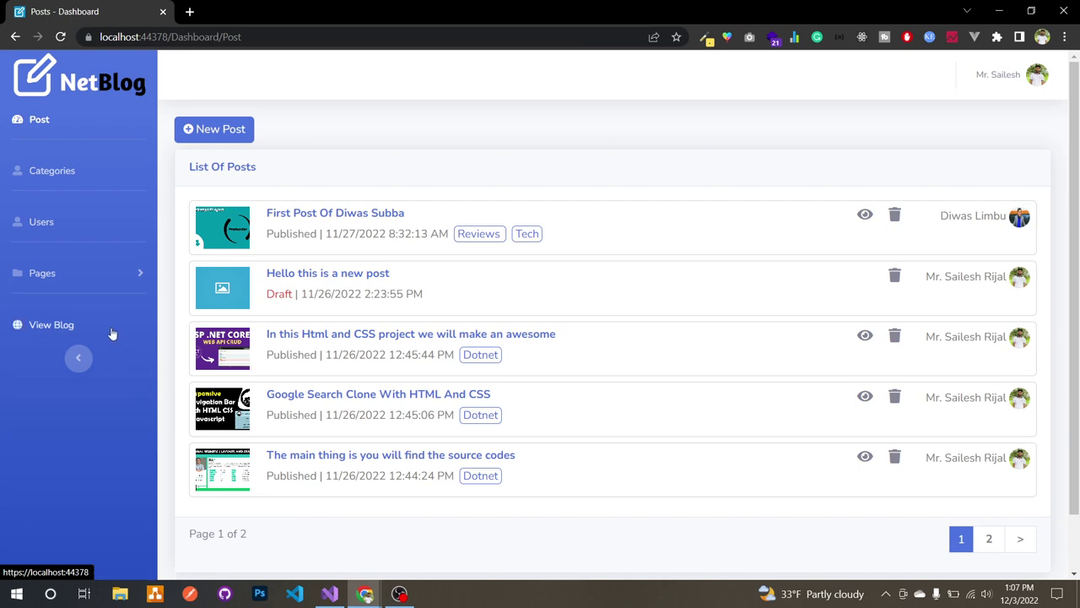
Step: Open the public blog in a new tab, then return to the dashboard
click(51, 325)
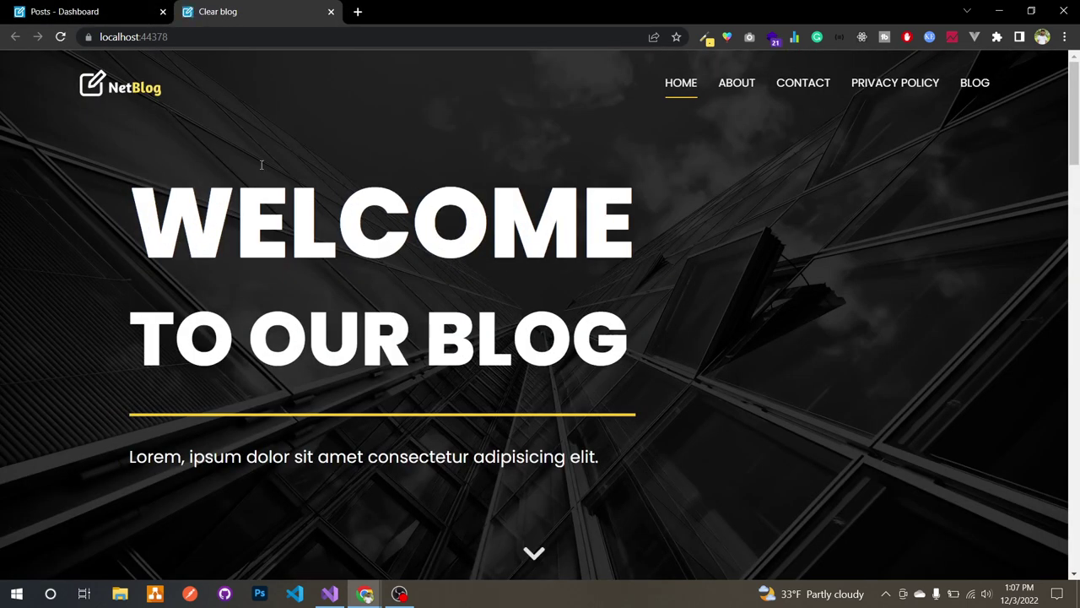
click(125, 11)
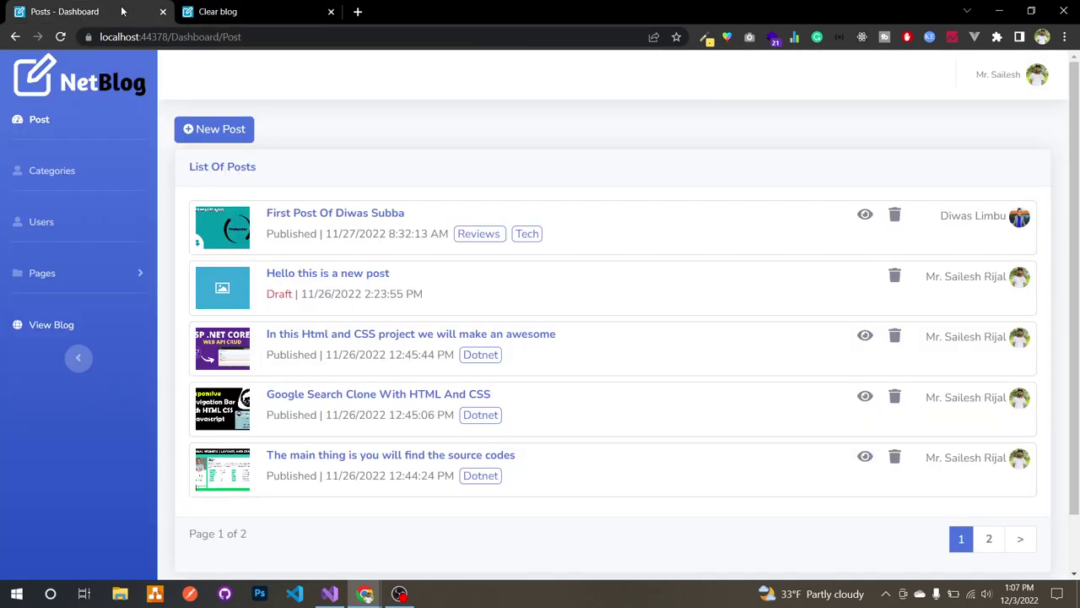
click(103, 276)
Step: Change the About page title to 'About Us Updated' and save it
click(78, 313)
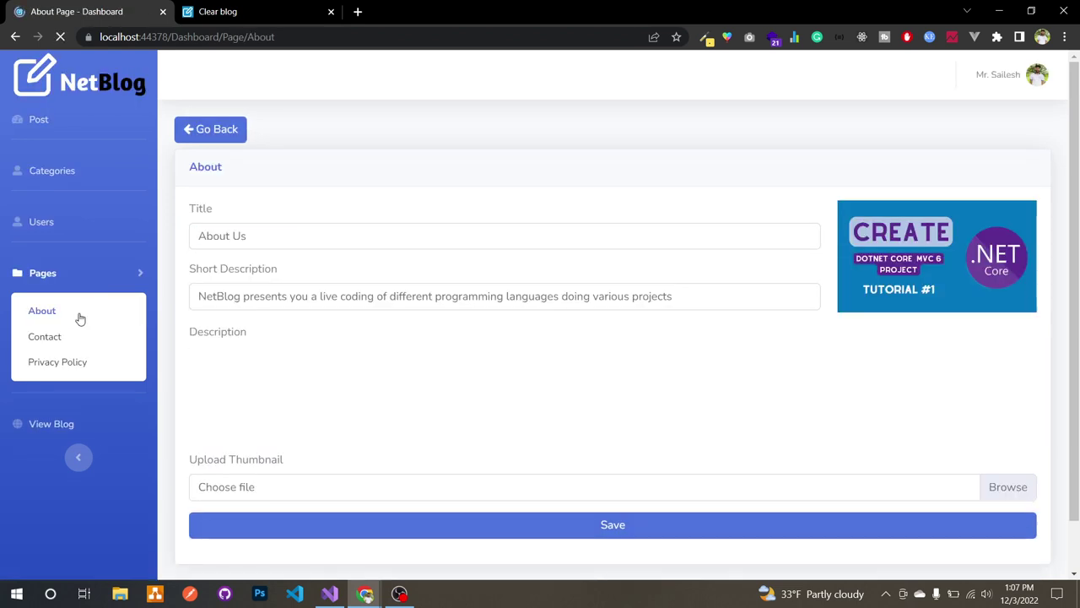
click(267, 237)
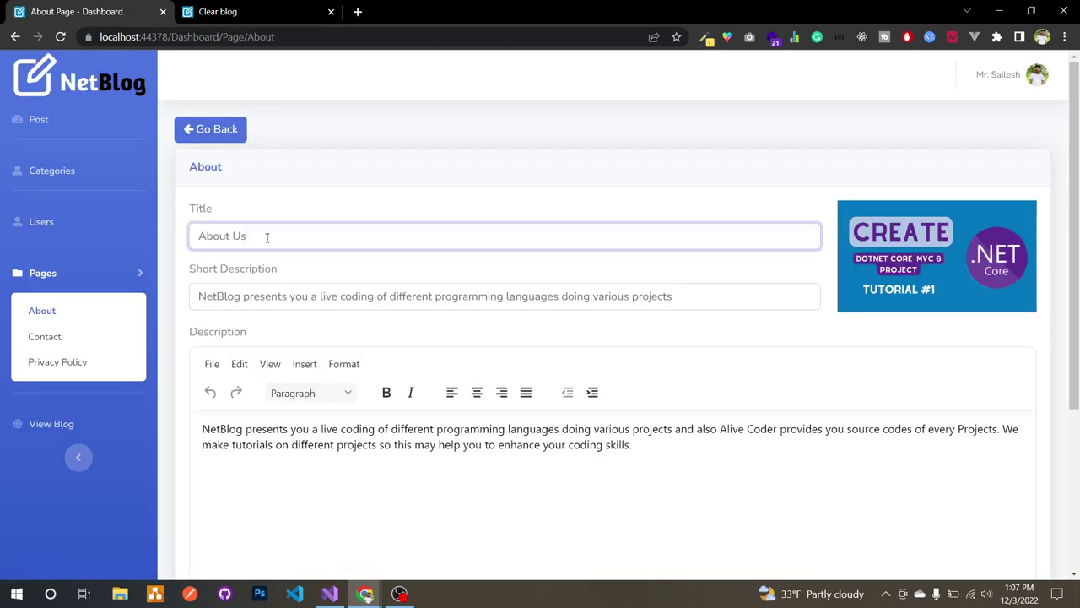
text(Updated)
scroll(274, 270, down, 3)
click(260, 472)
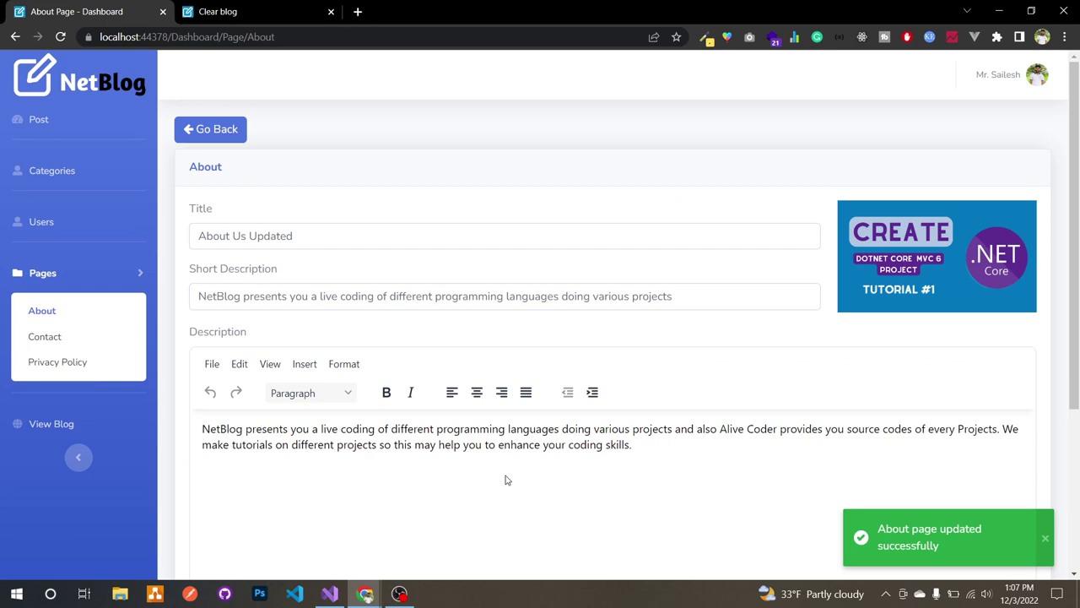
Step: Verify the 'About Us Updated' heading on the public About page
click(283, 10)
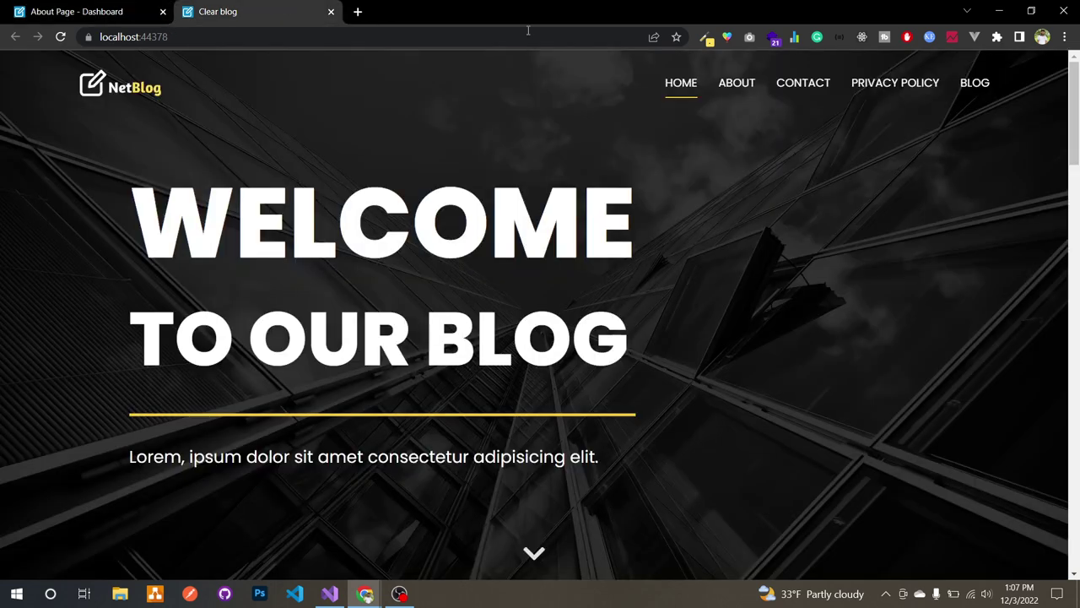
click(731, 88)
drag(279, 174, 100, 175)
click(101, 177)
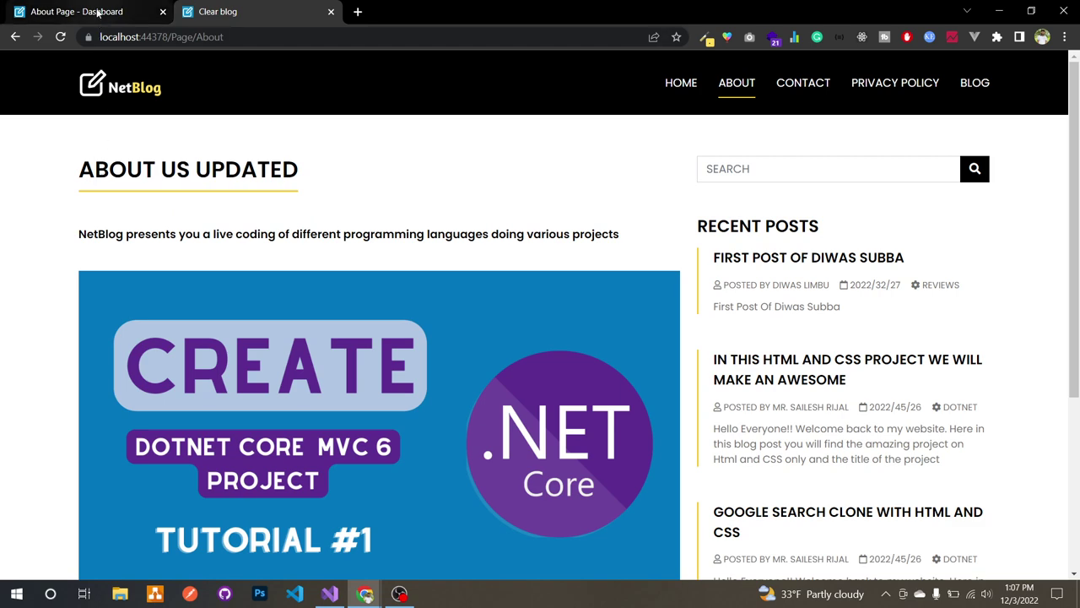
click(98, 12)
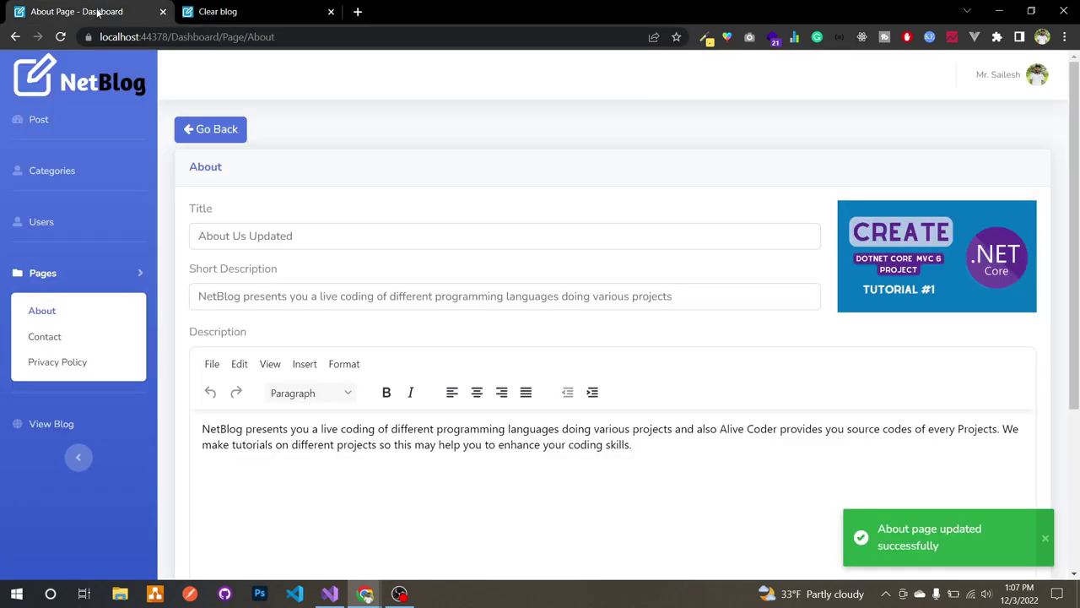
click(101, 335)
Step: Scroll through the Contact page content
scroll(209, 382, down, 2)
scroll(208, 378, up, 1)
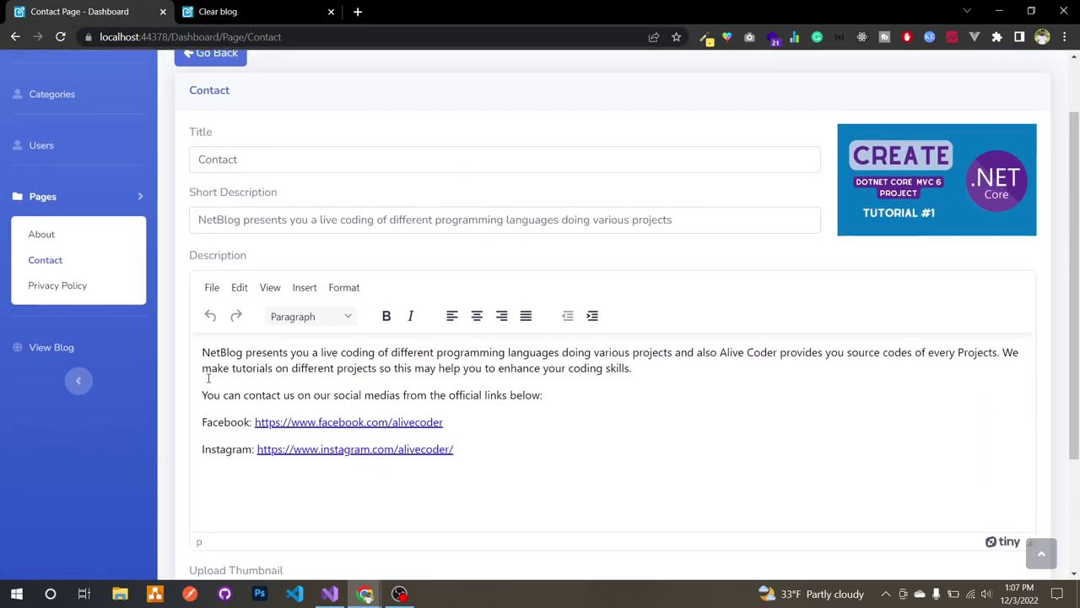
scroll(110, 303, down, 1)
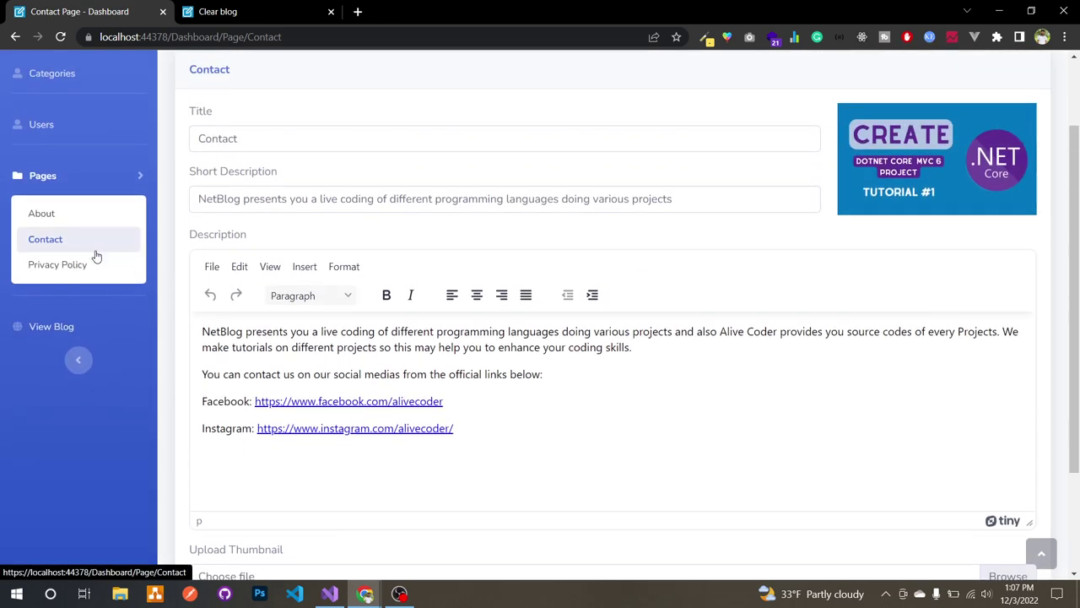
Step: Review the Privacy Policy page description, then show the List Of Users
click(91, 265)
scroll(295, 472, down, 10)
scroll(390, 346, down, 3)
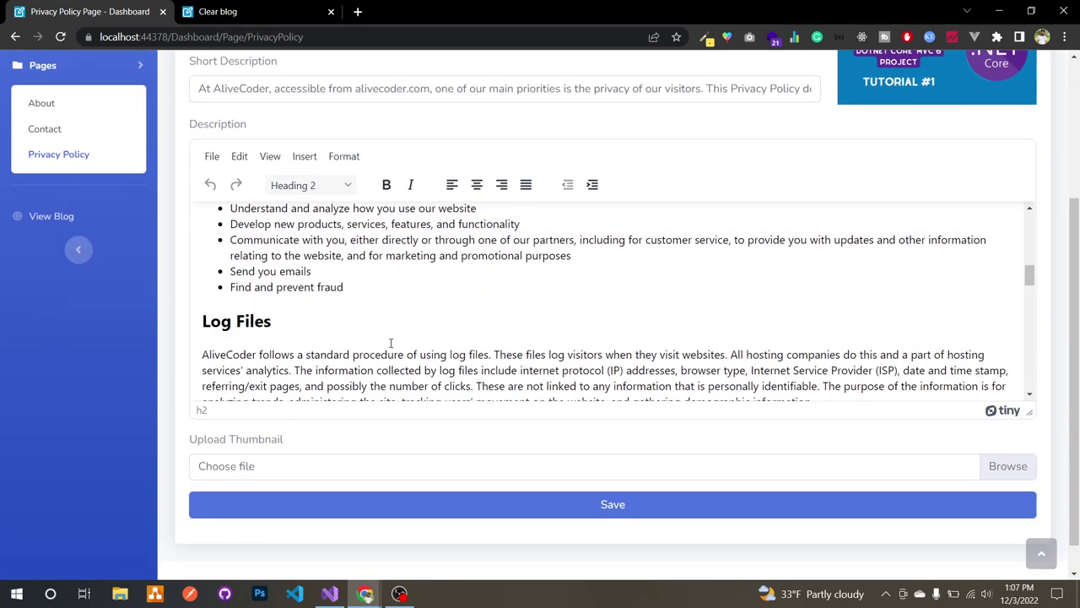
scroll(390, 344, up, 3)
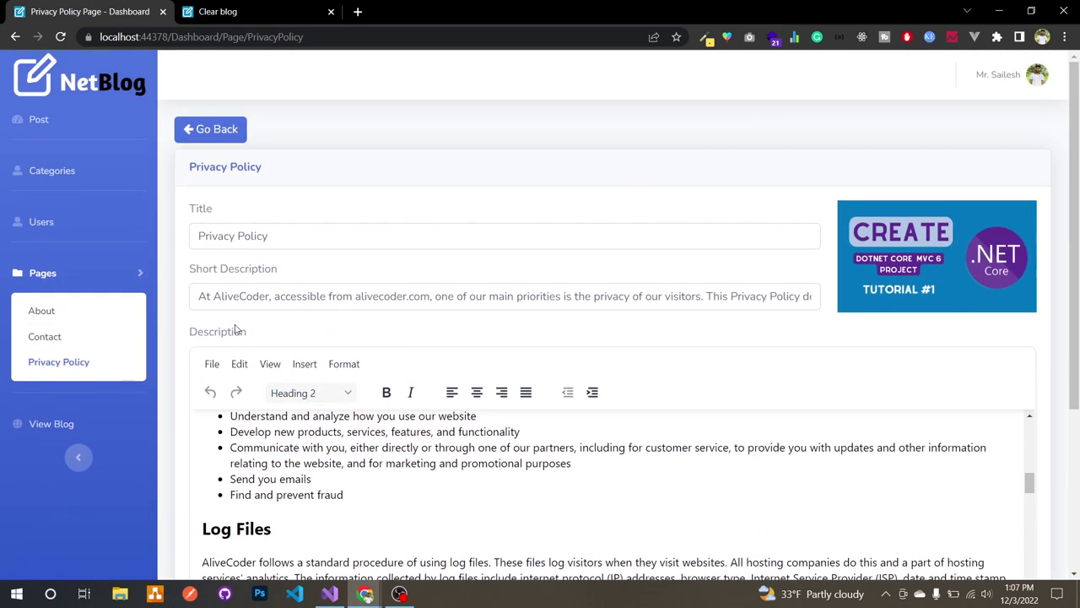
click(115, 269)
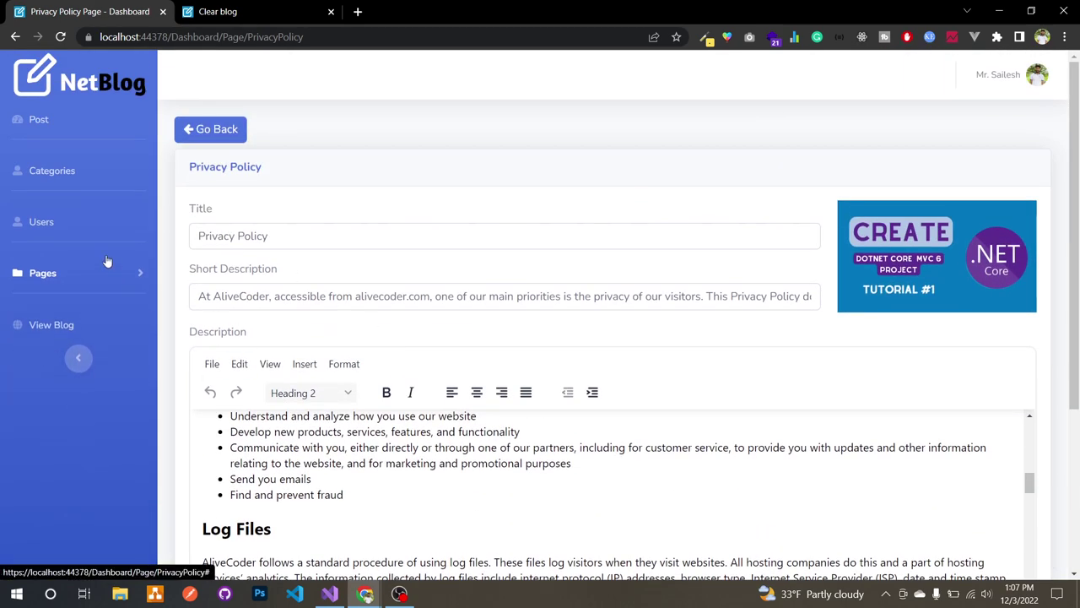
click(84, 226)
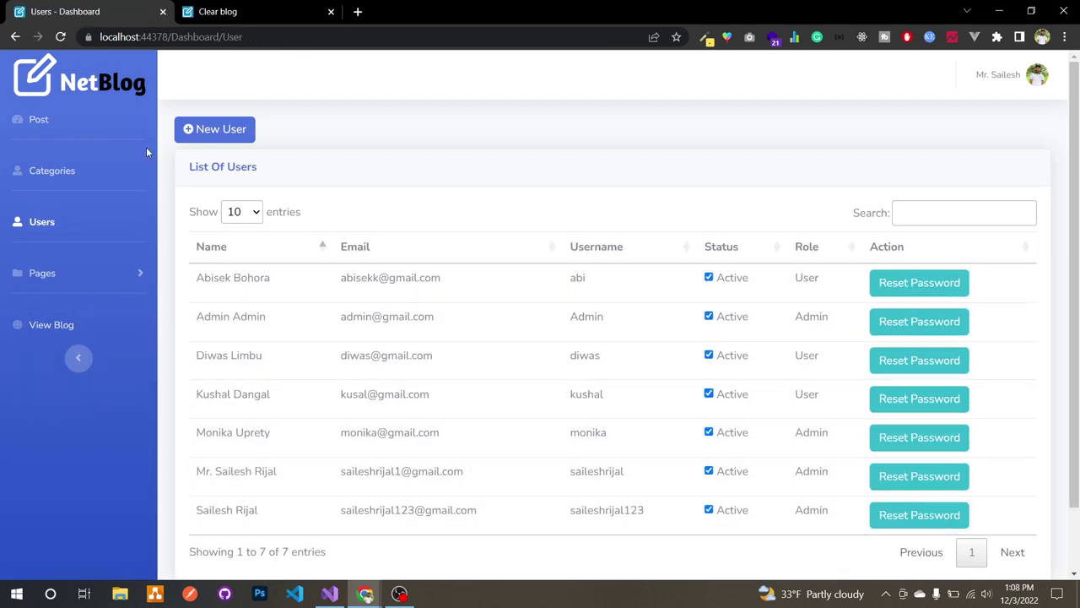
Step: Create category 'Tips and Tricks' described as 'All blogs regarding tips and tricks'
click(99, 171)
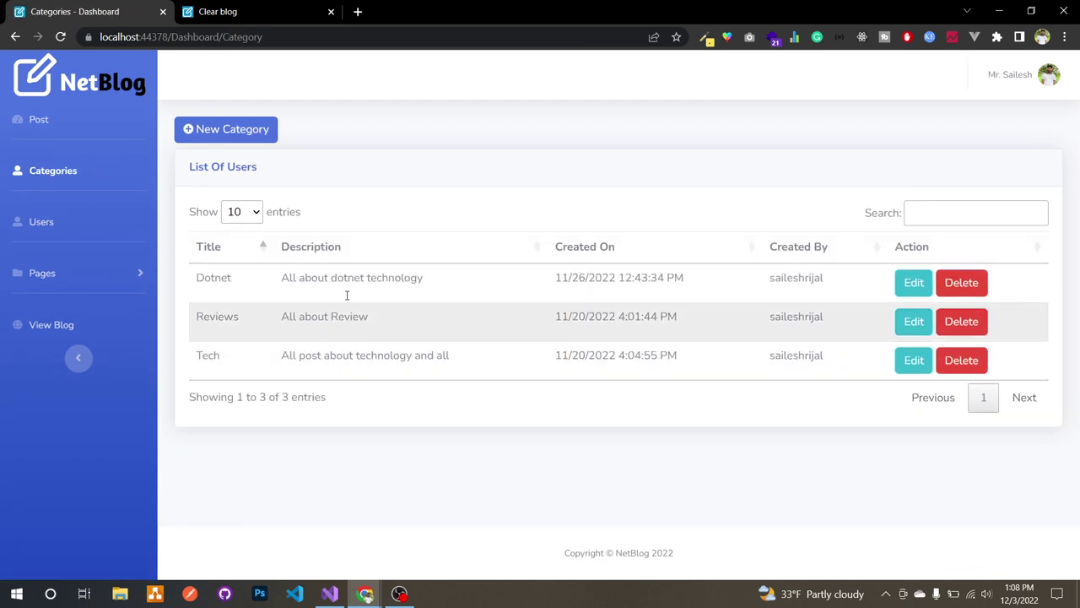
click(219, 129)
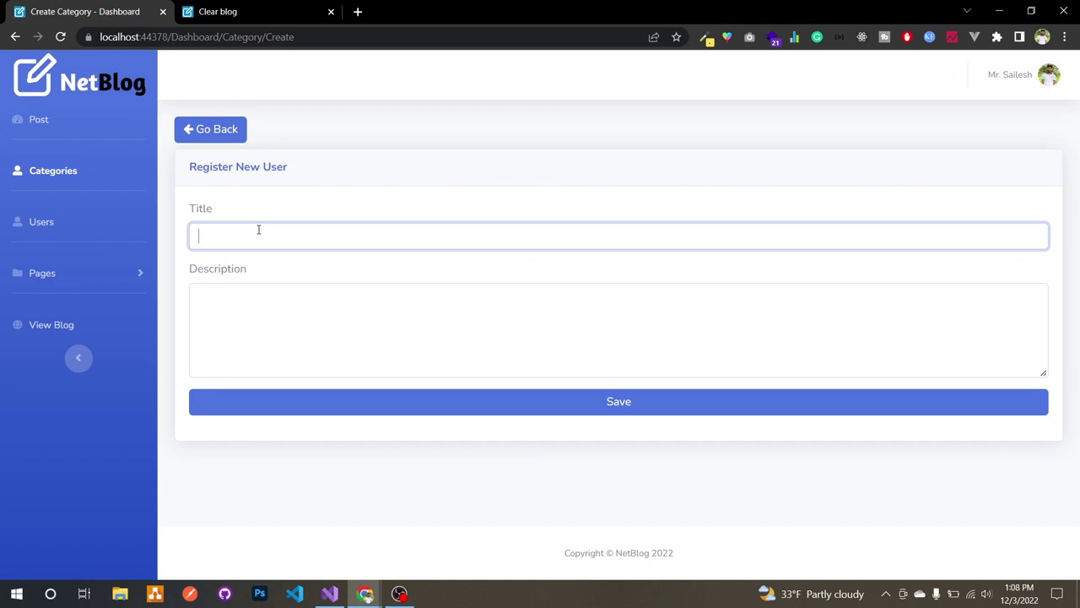
text(Tips and Tricks)
click(265, 315)
text(All bl)
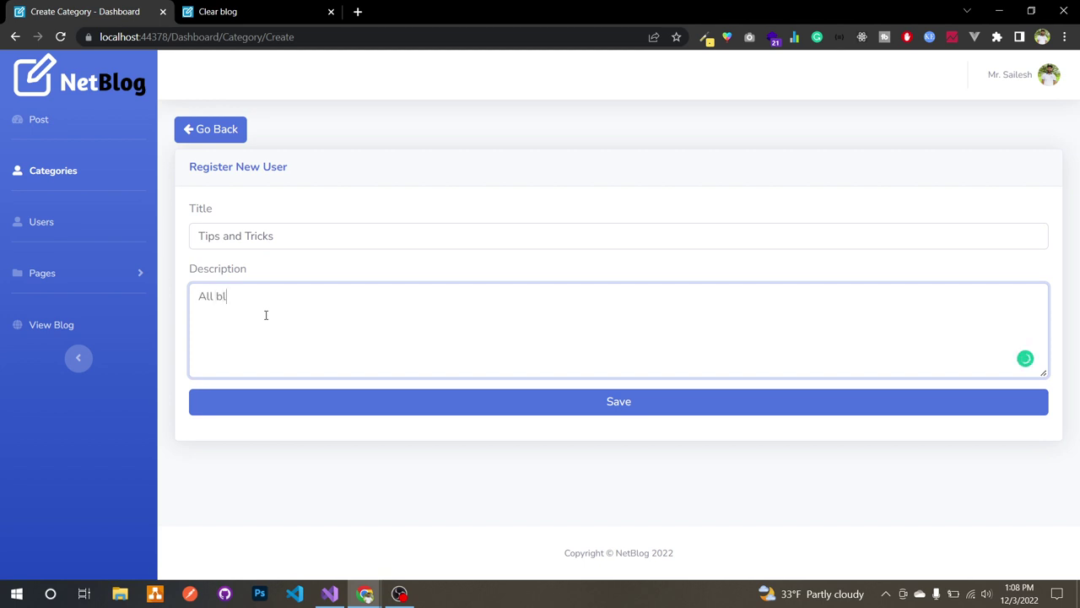
text(ogs of)
key(BackSpace)
key(BackSpace)
key(BackSpace)
text(regarding tips and tricks)
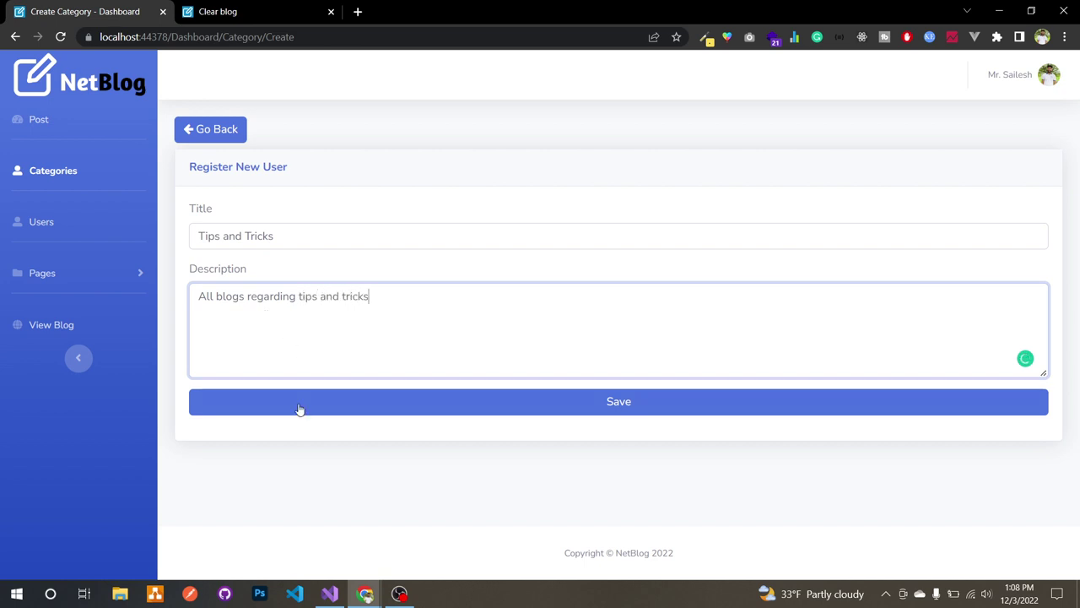
click(300, 410)
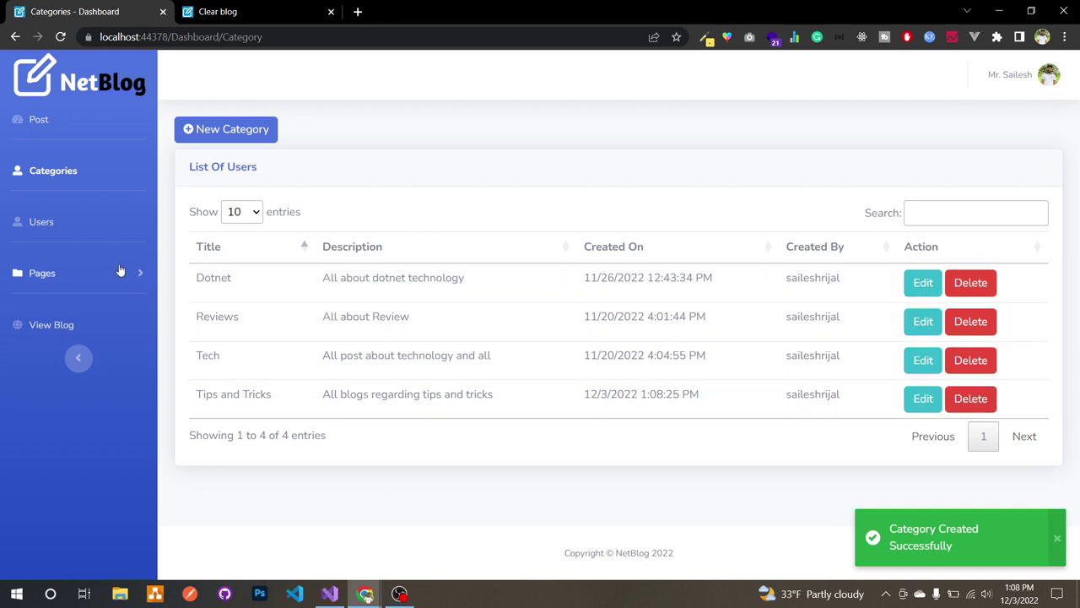
click(95, 228)
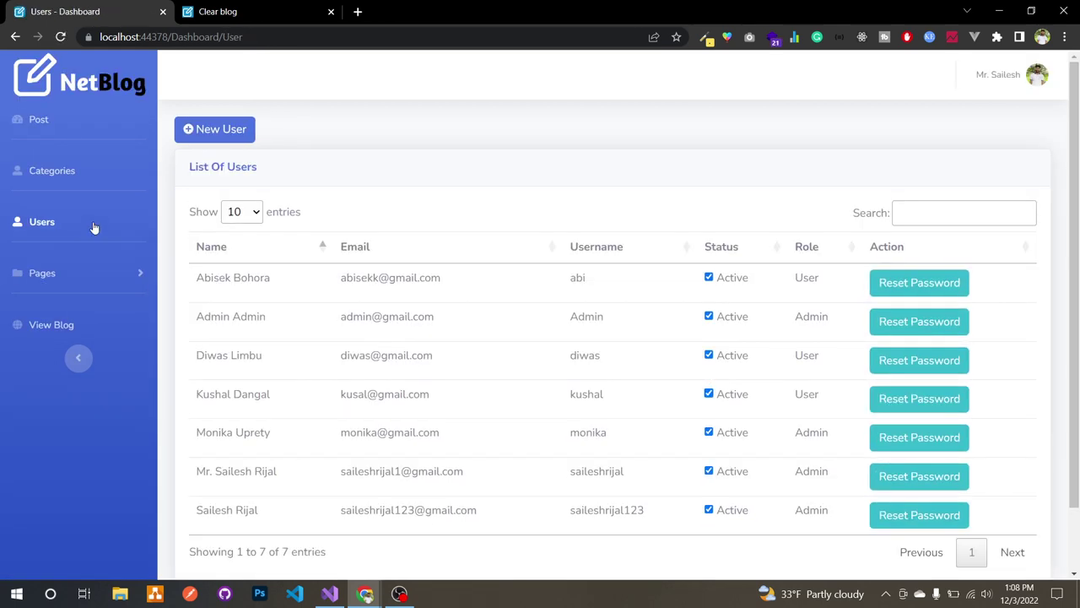
Step: Start a new user, entering first name, last name, e-mail address and username
click(239, 131)
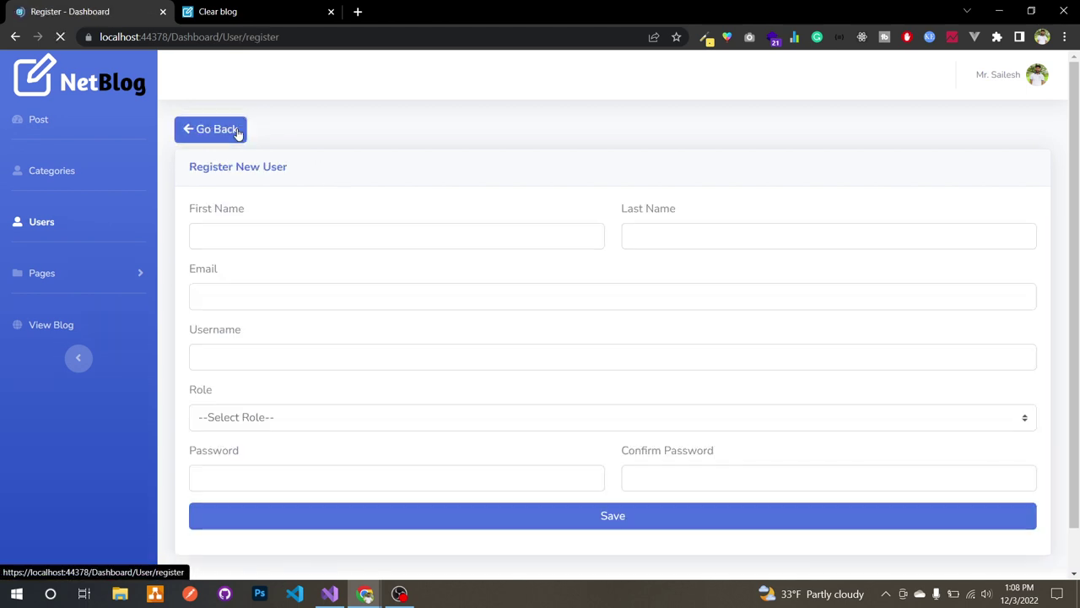
click(312, 227)
key(Tab)
key(Tab)
key(Tab)
text(rabi)
key(Tab)
Step: Give the account the User role, enter and confirm its password, and save
click(282, 421)
click(233, 472)
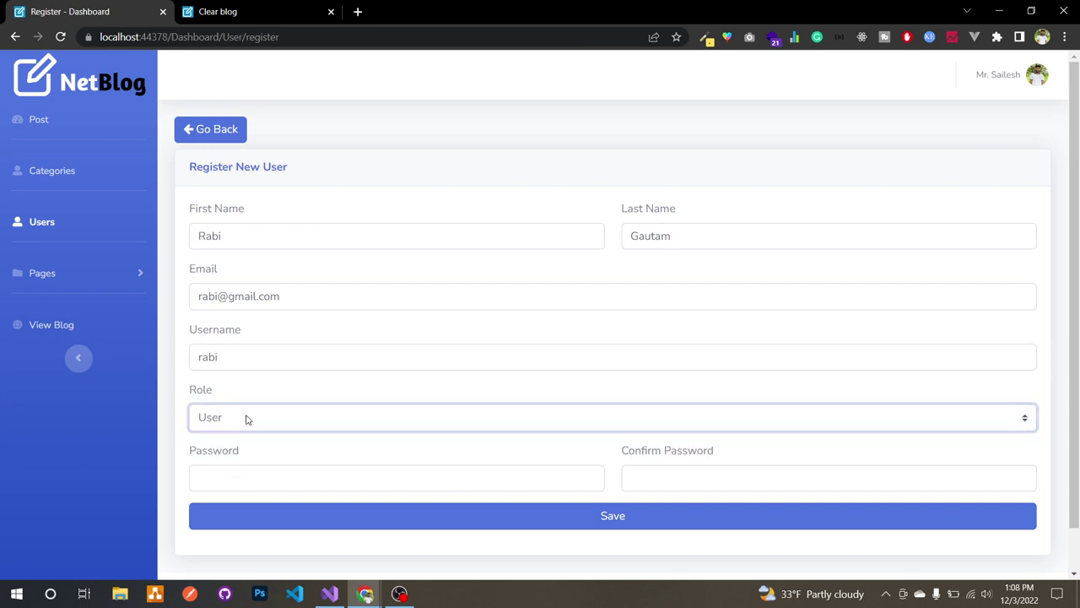
click(236, 471)
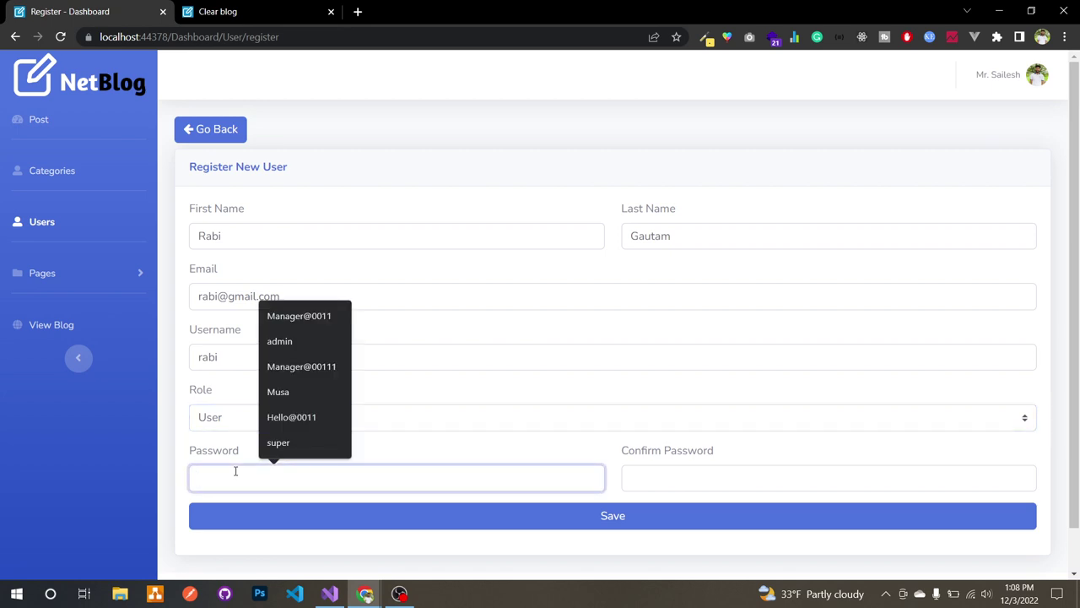
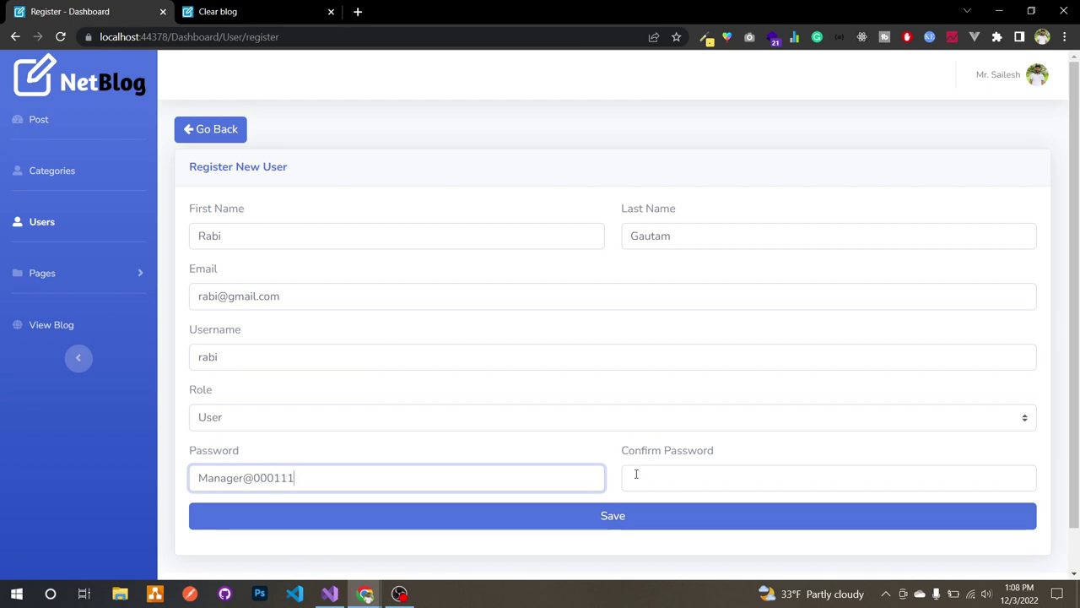
click(634, 476)
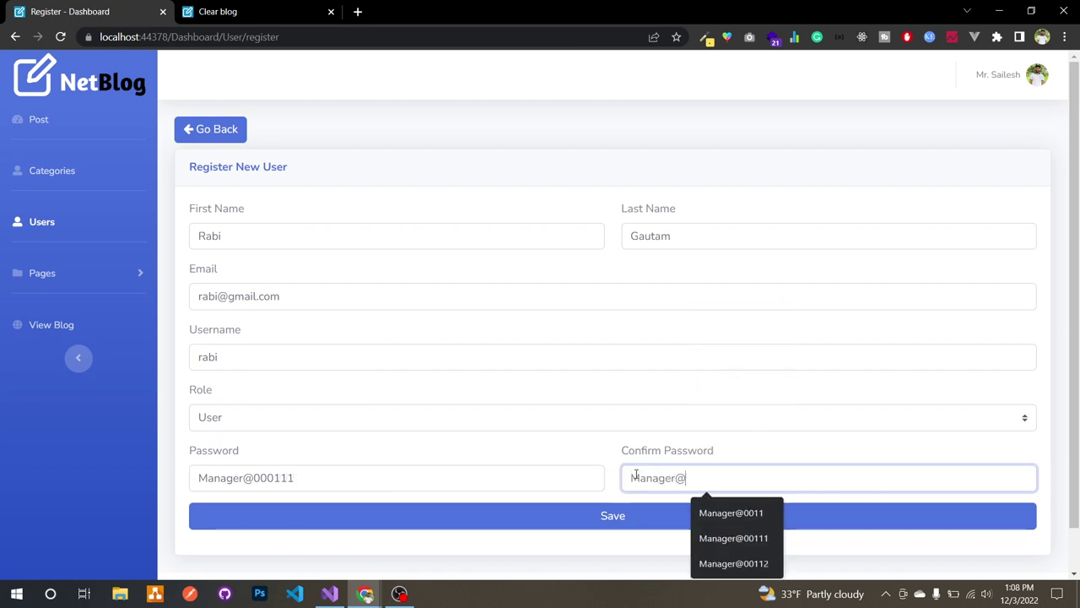
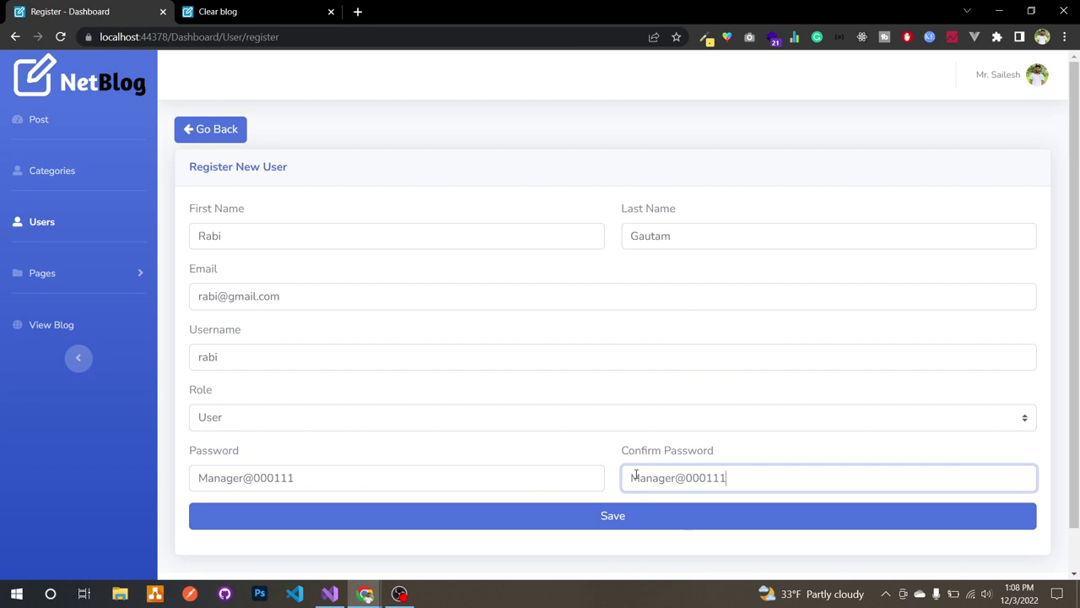
click(648, 515)
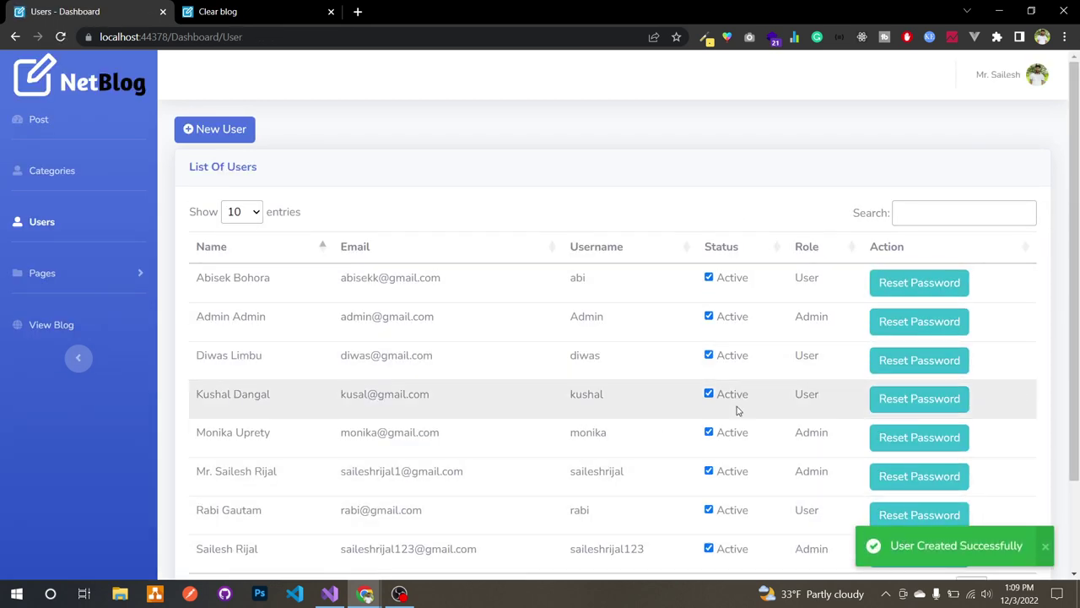
scroll(667, 413, down, 2)
Step: Log out of the admin account
scroll(723, 270, up, 2)
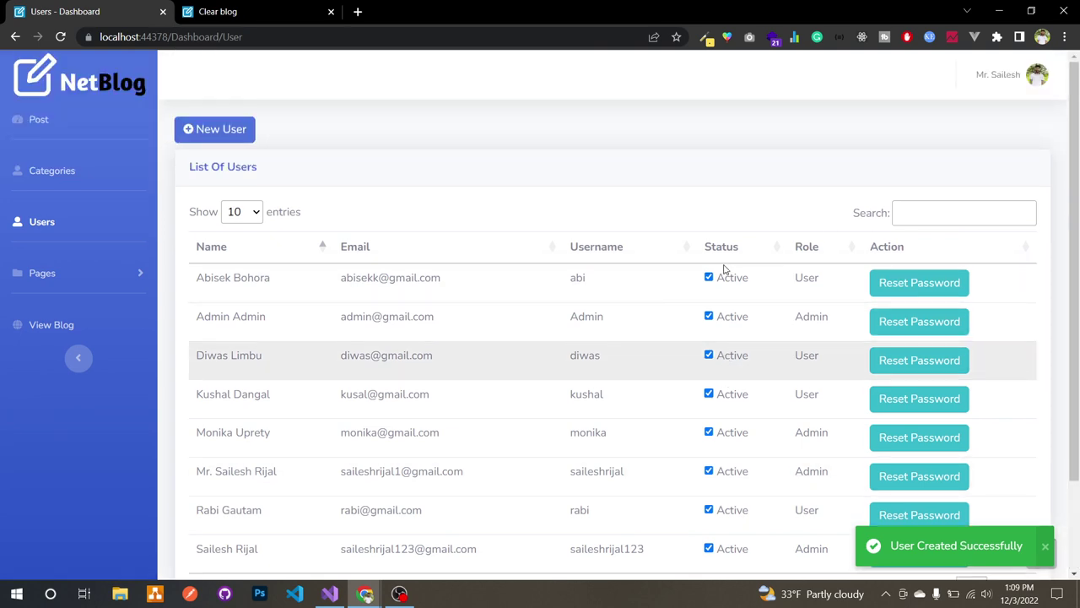
click(1036, 78)
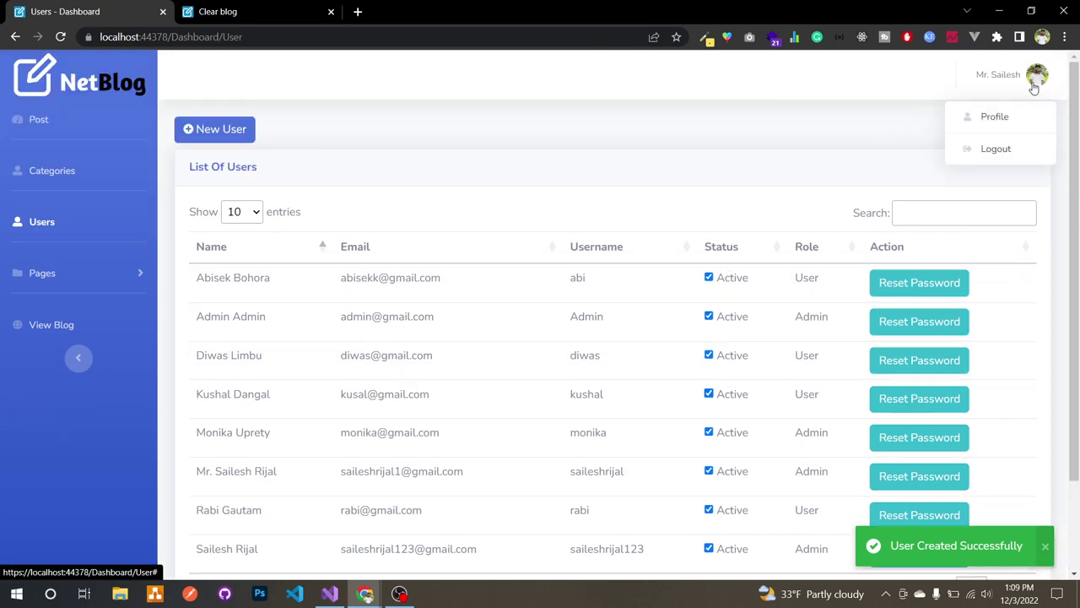
click(1006, 148)
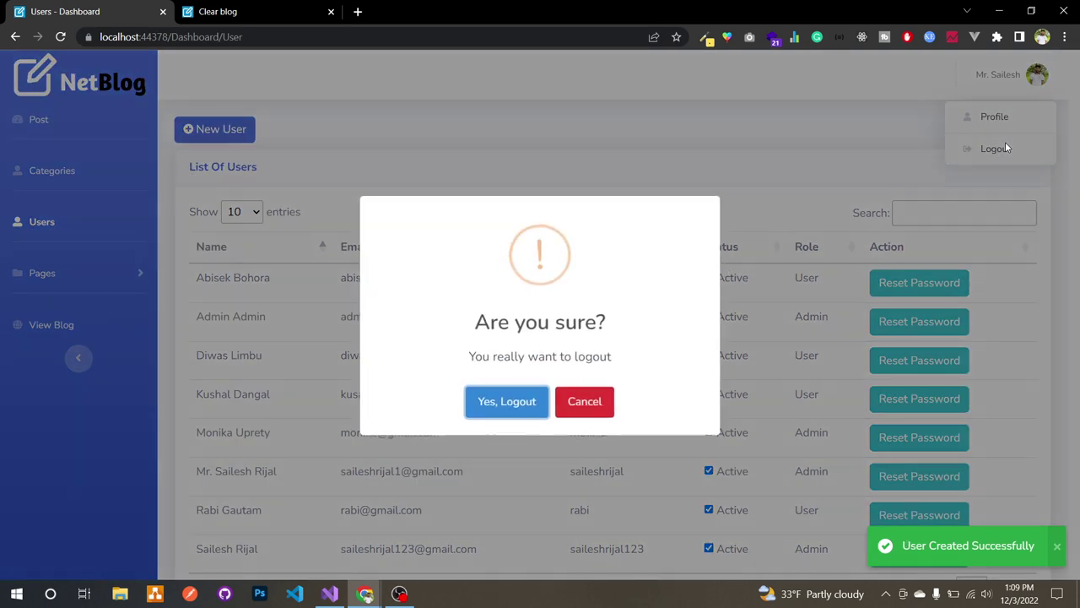
click(511, 402)
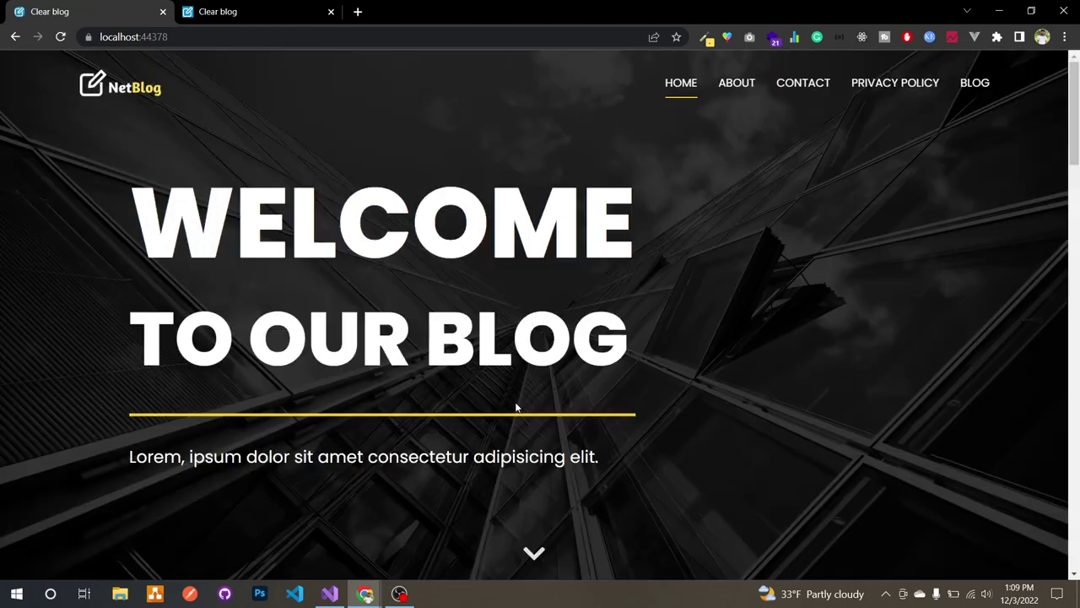
Step: Navigate to the site's /login page
click(633, 42)
click(631, 41)
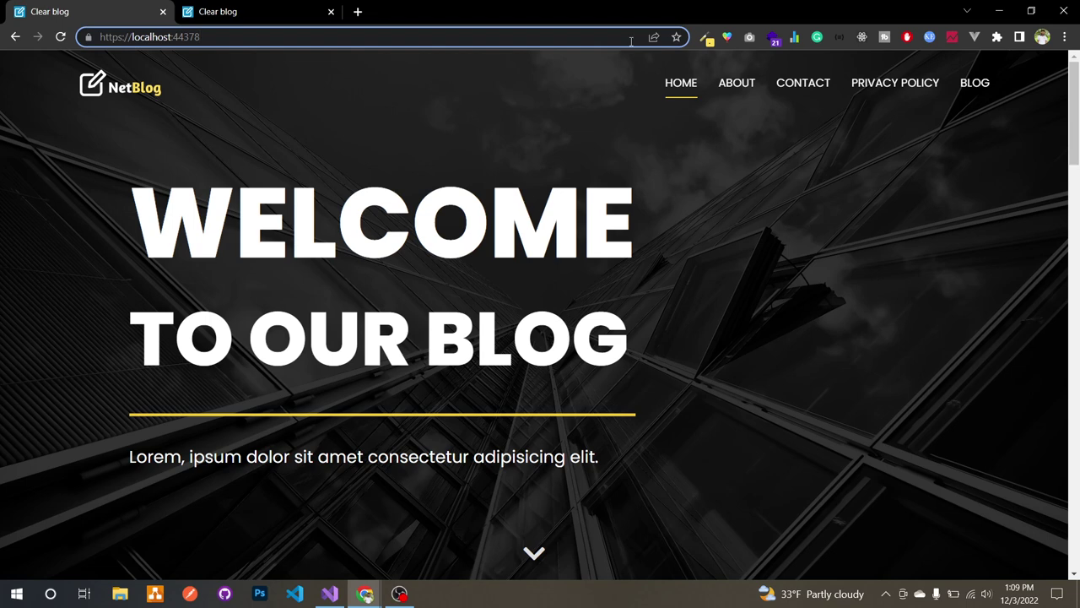
text(/lo)
key(Return)
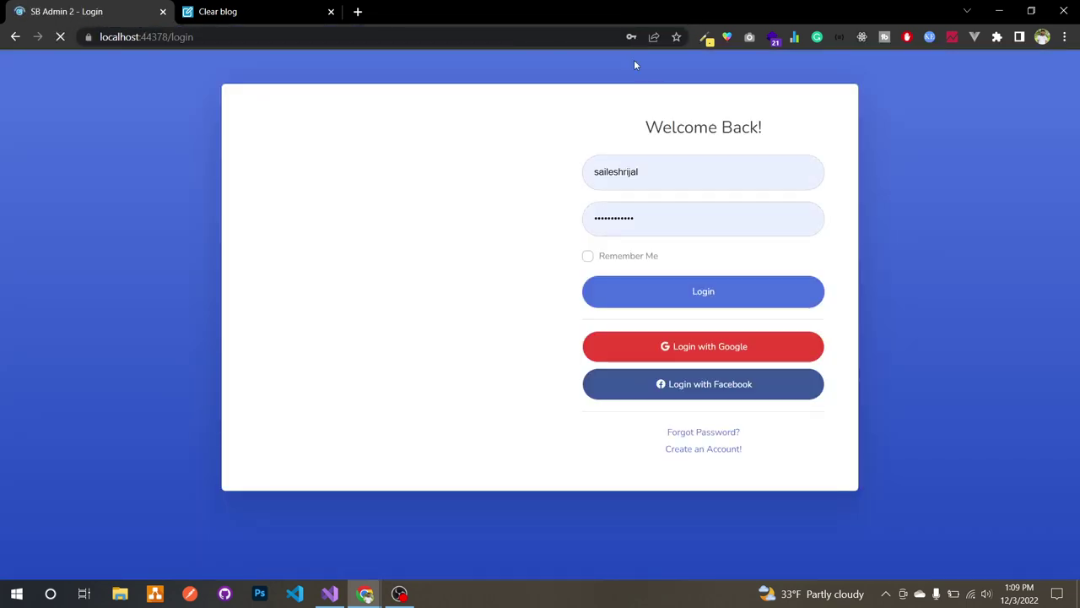
Step: Sign in with the new user's username and password, declining Chrome's password save
click(626, 169)
key(ctrl+a)
key(BackSpace)
text(rabi)
double_click(626, 219)
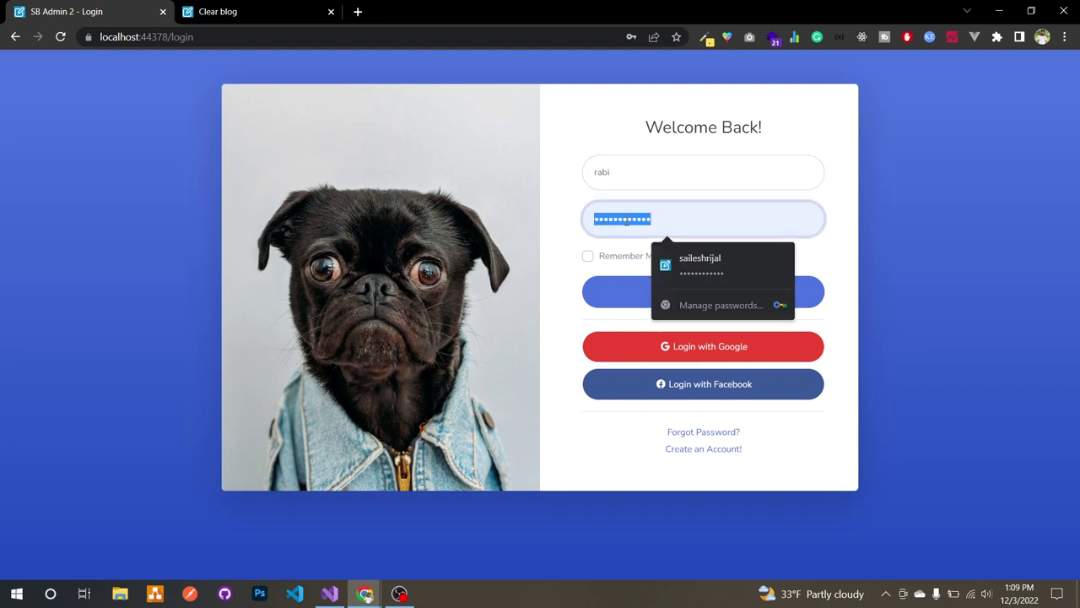
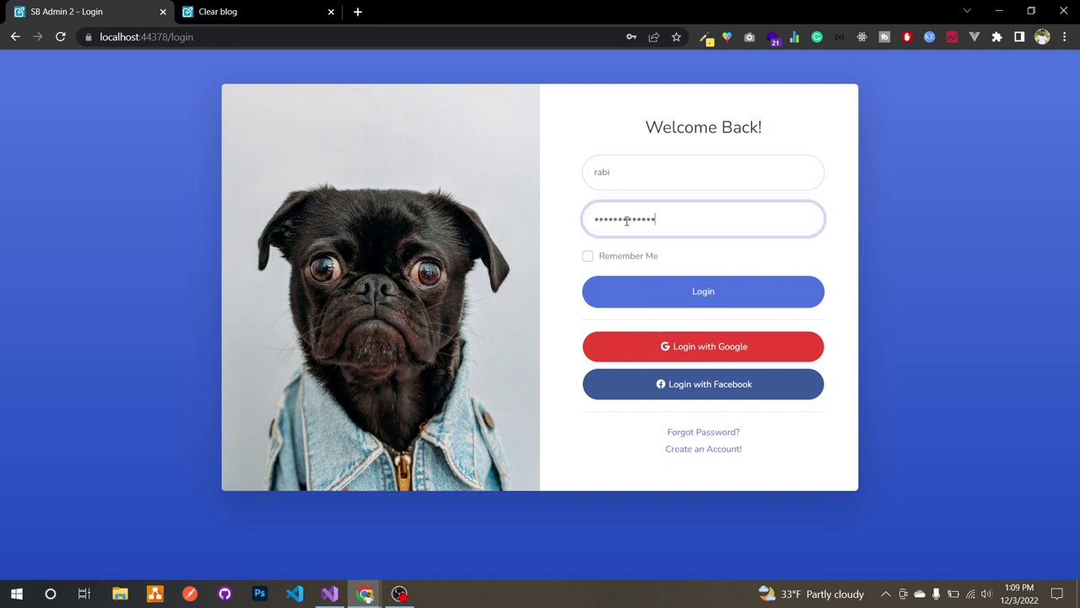
click(630, 284)
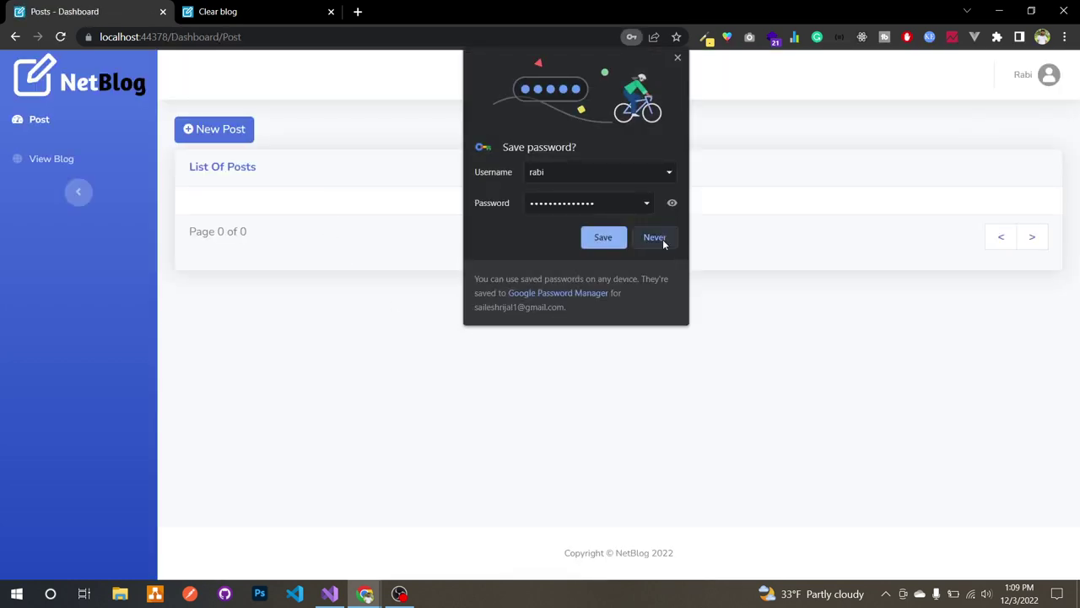
click(662, 239)
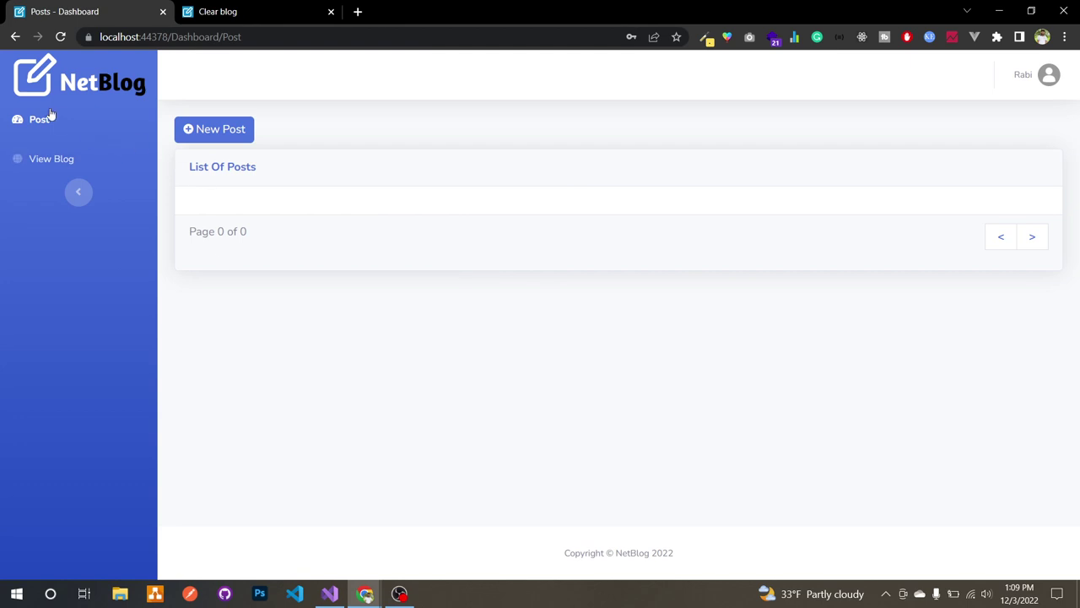
Step: Upload rabi.webp as the profile picture, add an About note, and save the profile
click(1047, 84)
click(1022, 121)
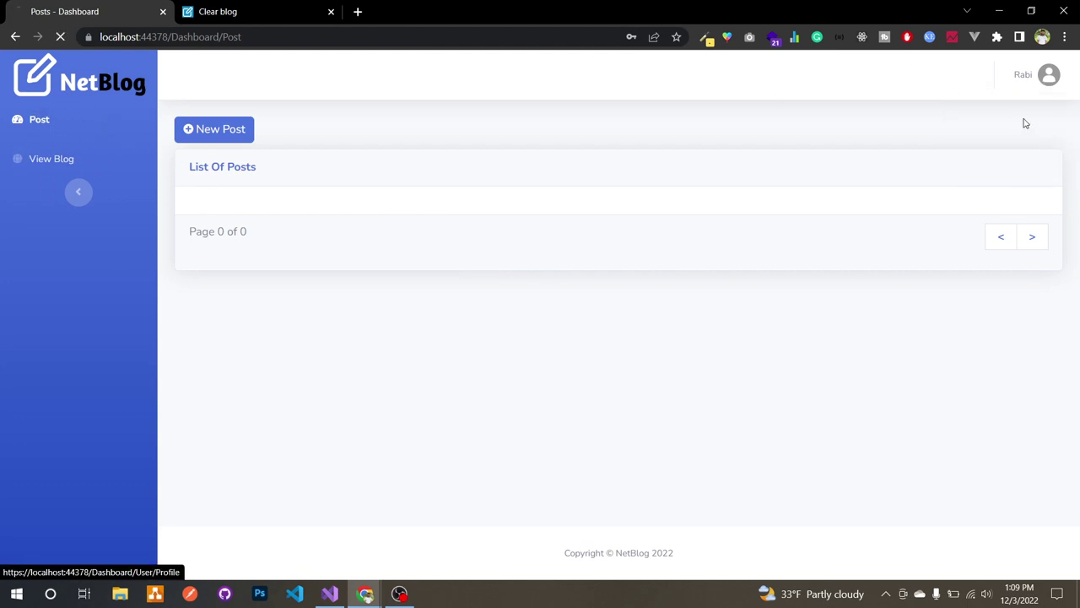
scroll(509, 318, down, 3)
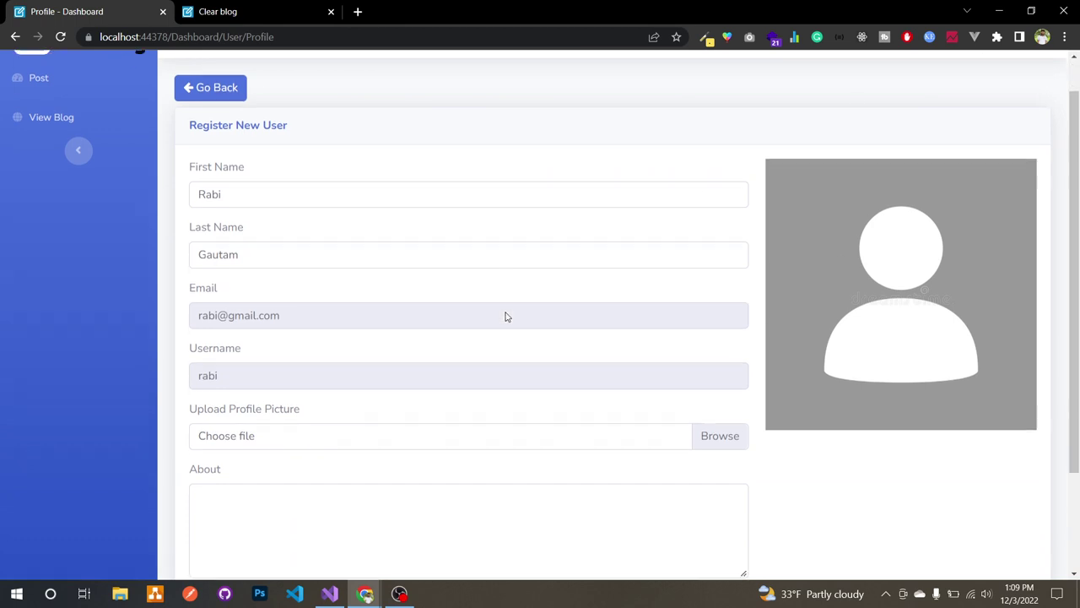
click(693, 360)
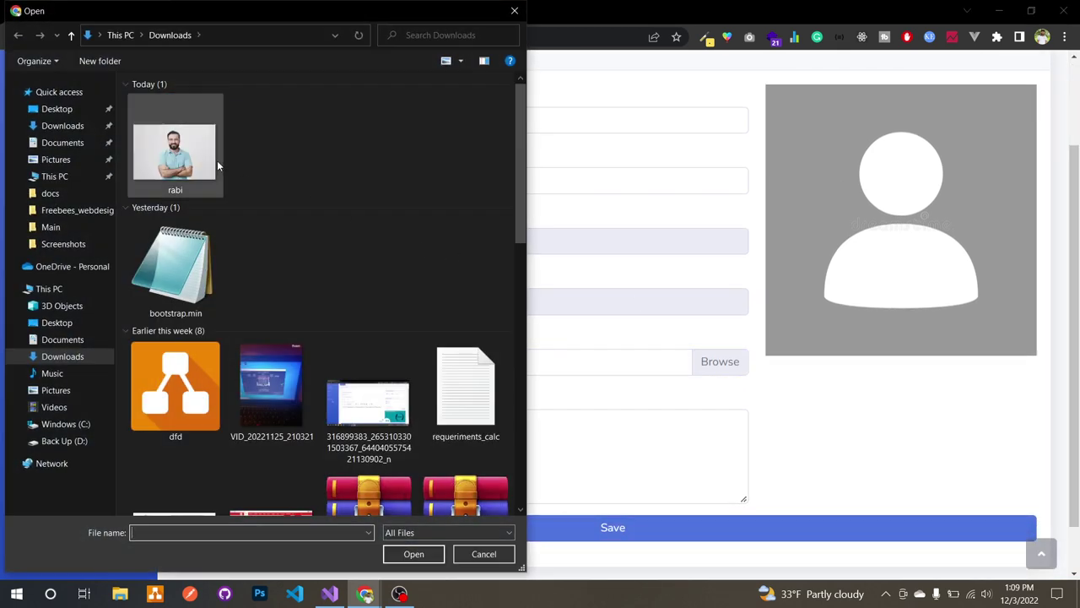
double_click(217, 165)
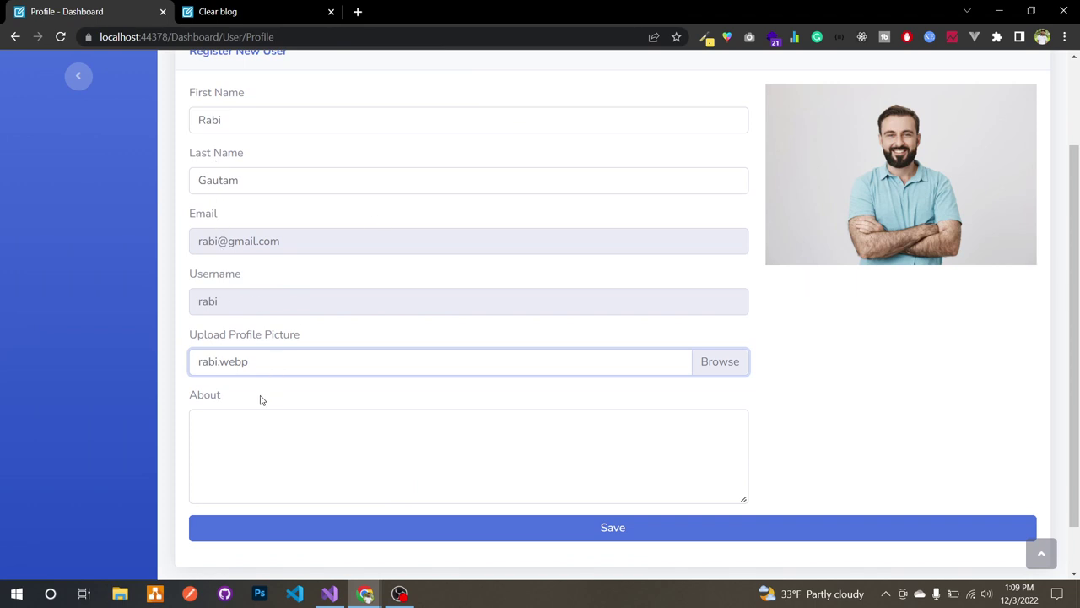
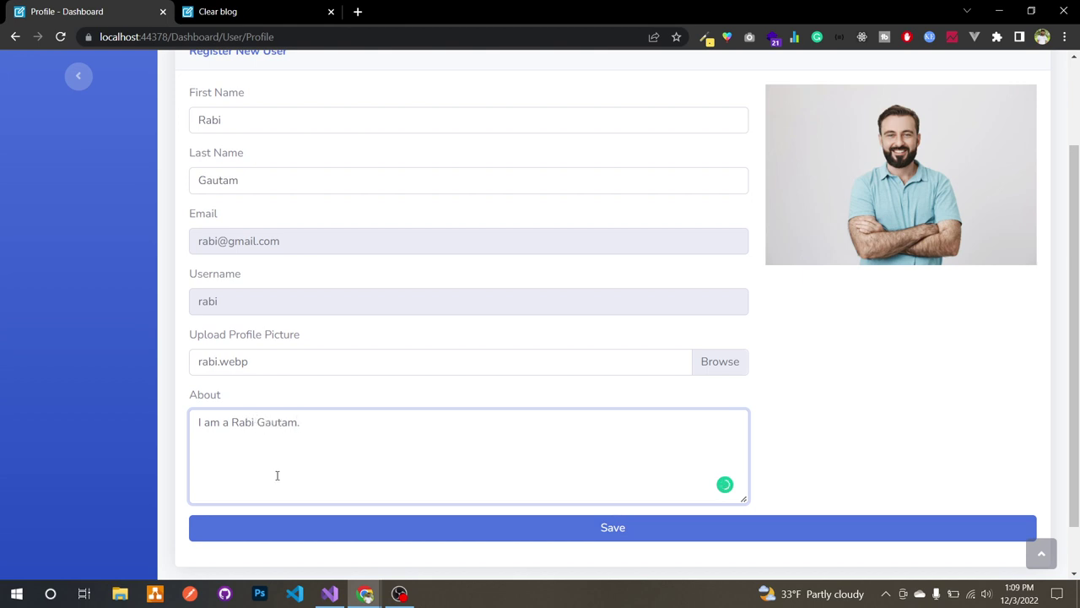
click(292, 532)
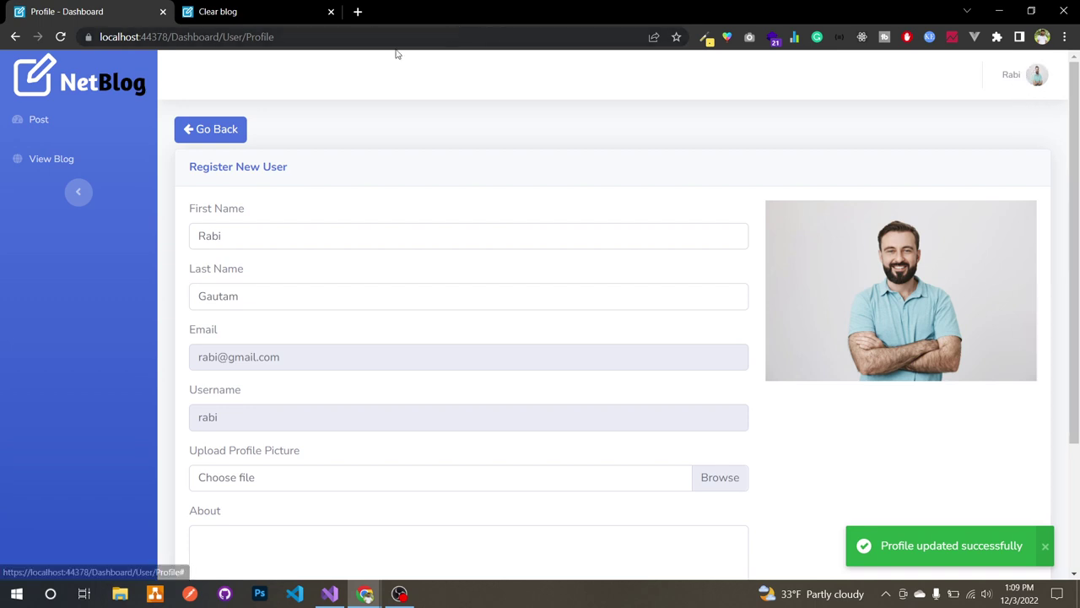
click(63, 135)
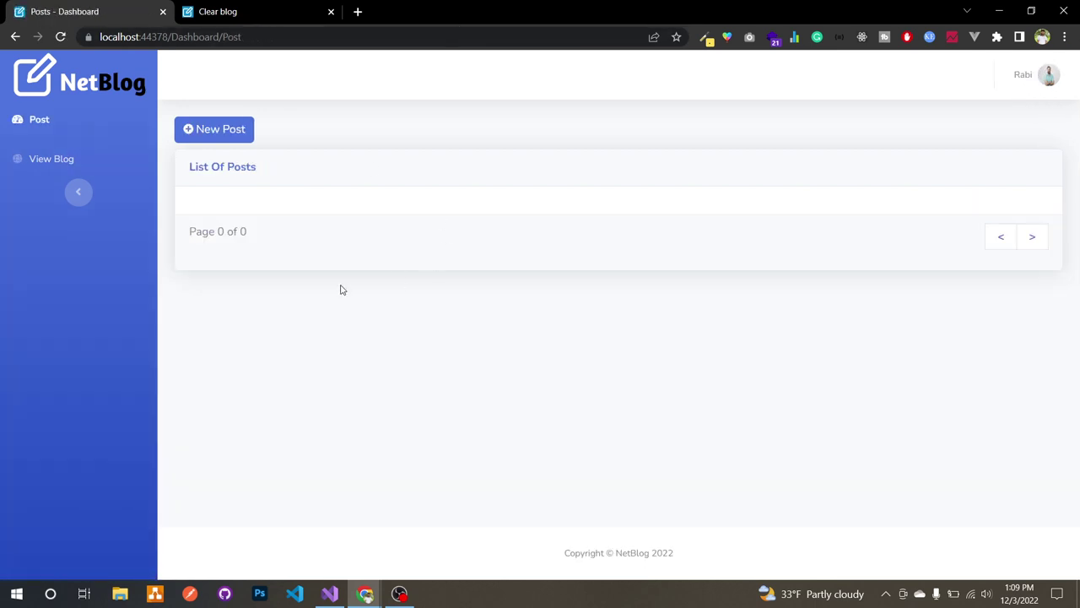
Step: Start a new post, entering its title and the short description 'Short Description'
click(237, 135)
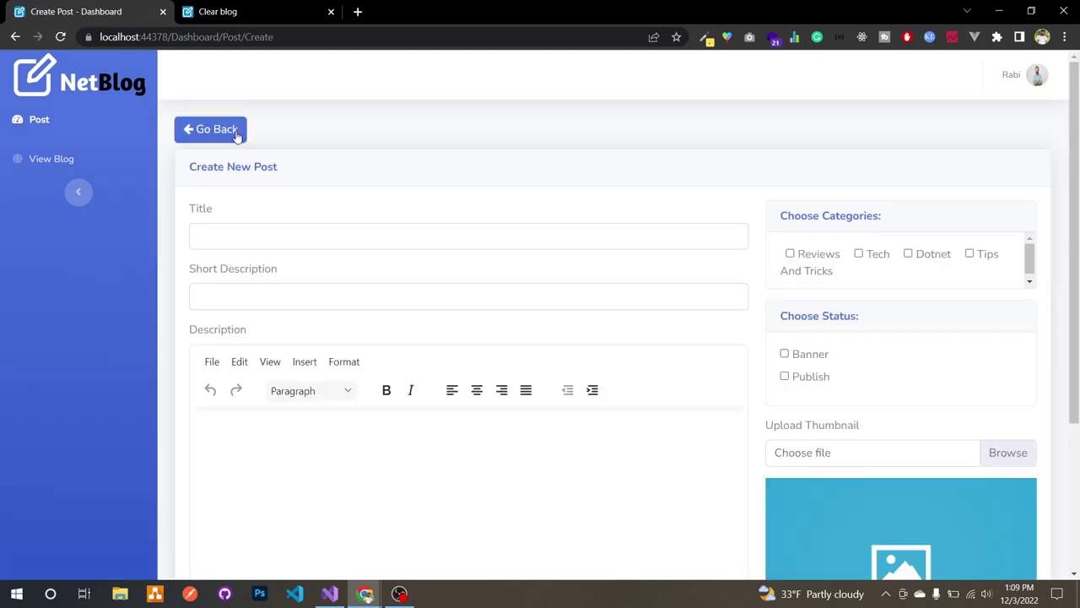
click(348, 237)
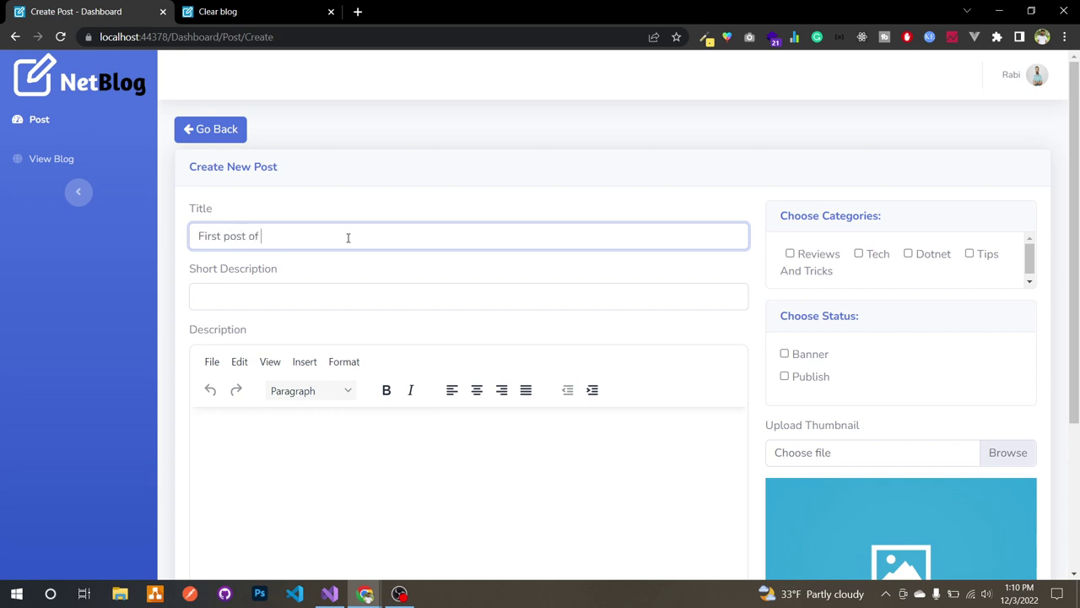
click(344, 293)
text(Short)
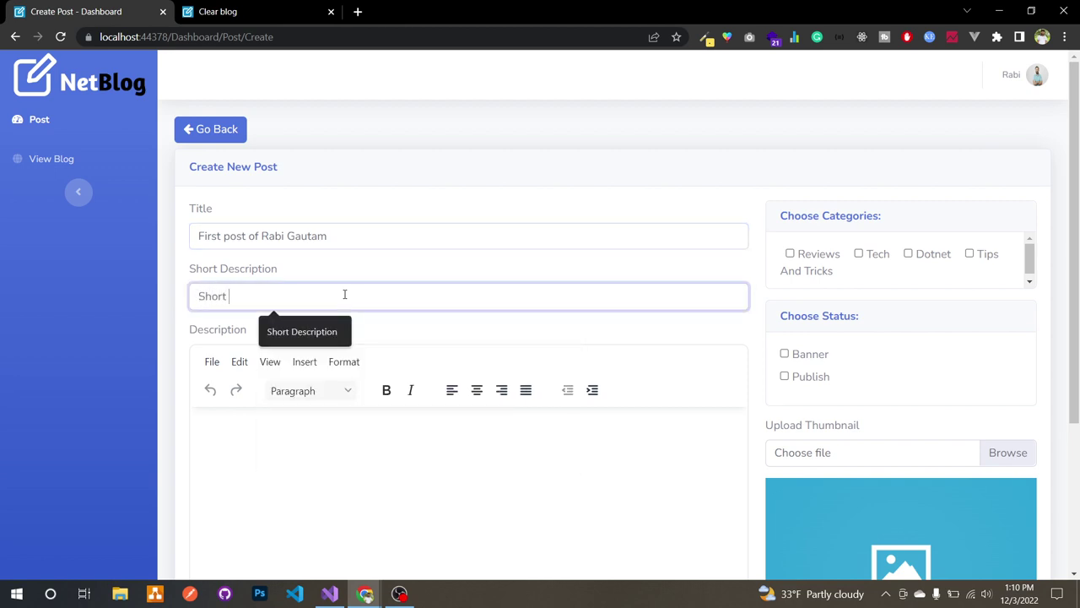
text( Description)
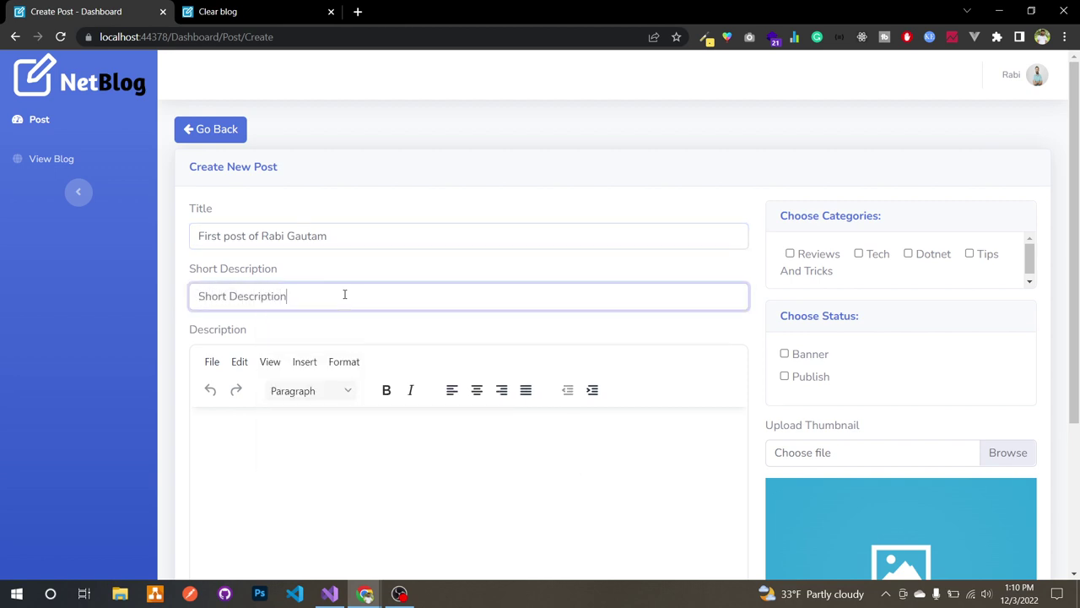
Step: Write the post body: a 'Description' Heading 2 followed by a one-line paragraph
click(339, 443)
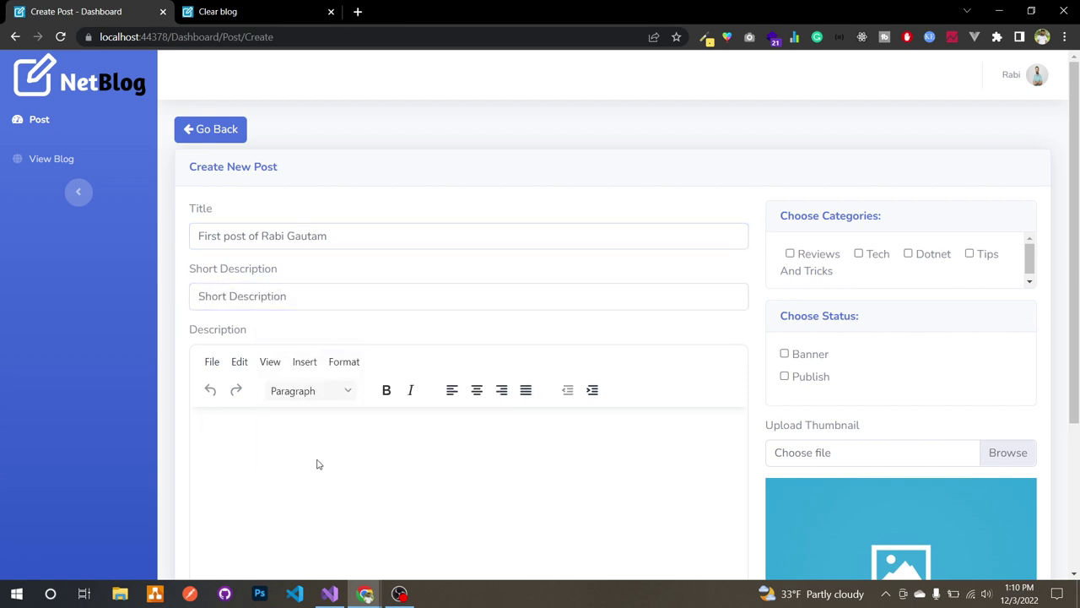
text(Description)
key(ctrl+a)
click(341, 390)
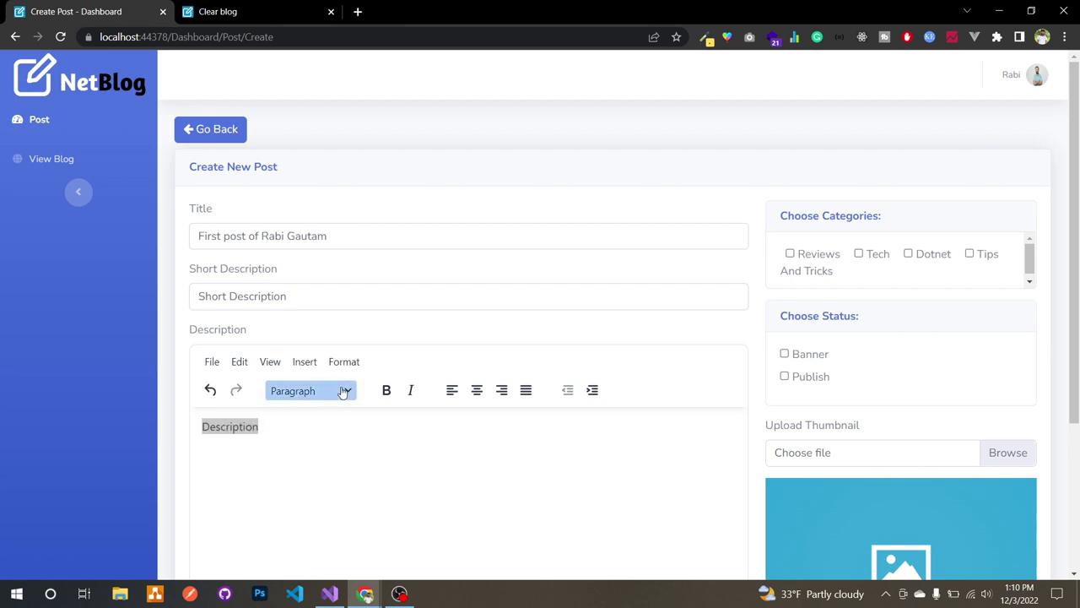
mouse_move(318, 415)
click(394, 442)
key(Right)
key(Return)
text(Post )
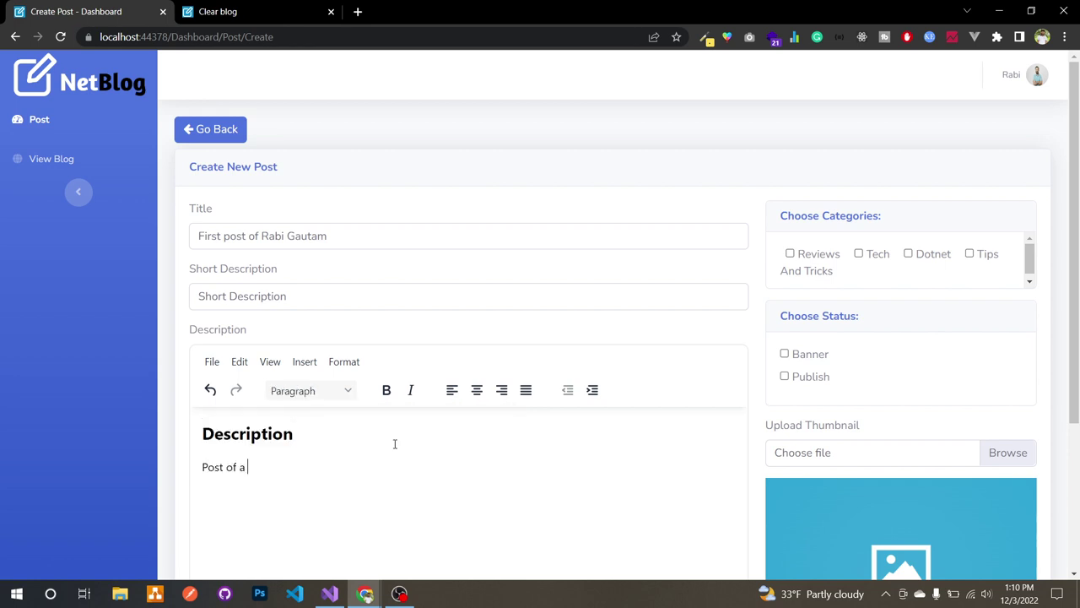
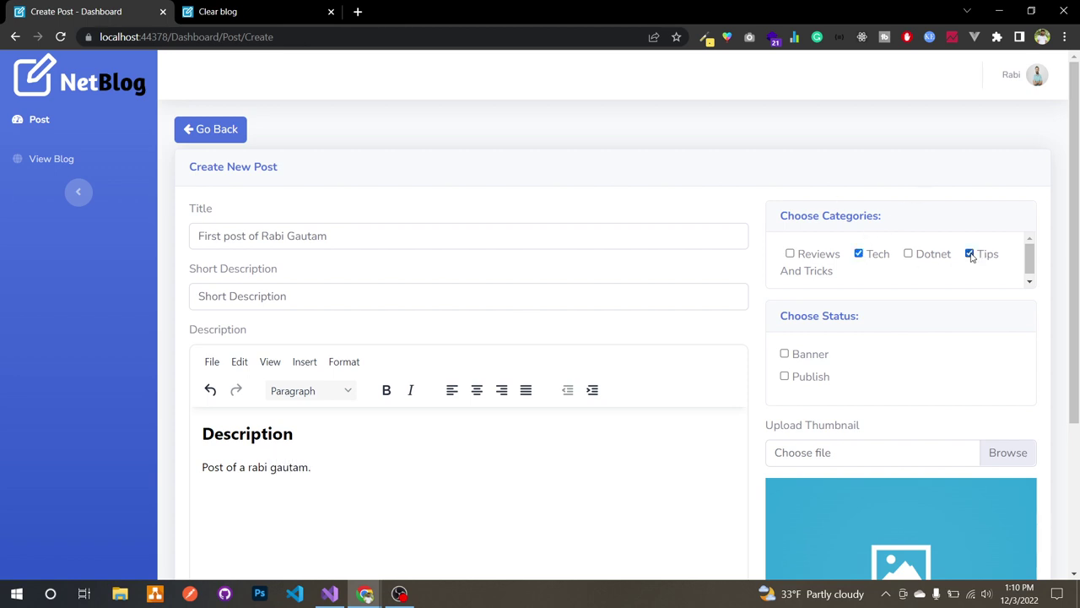
Step: Upload the long-named screenshot as the thumbnail and save the post as a draft
scroll(928, 337, down, 2)
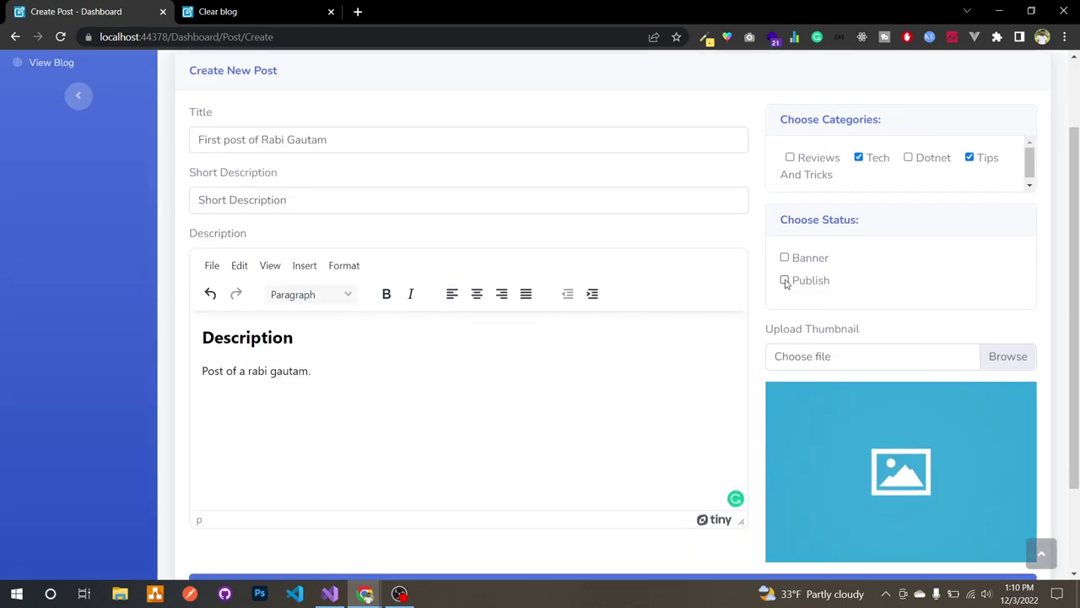
click(1005, 358)
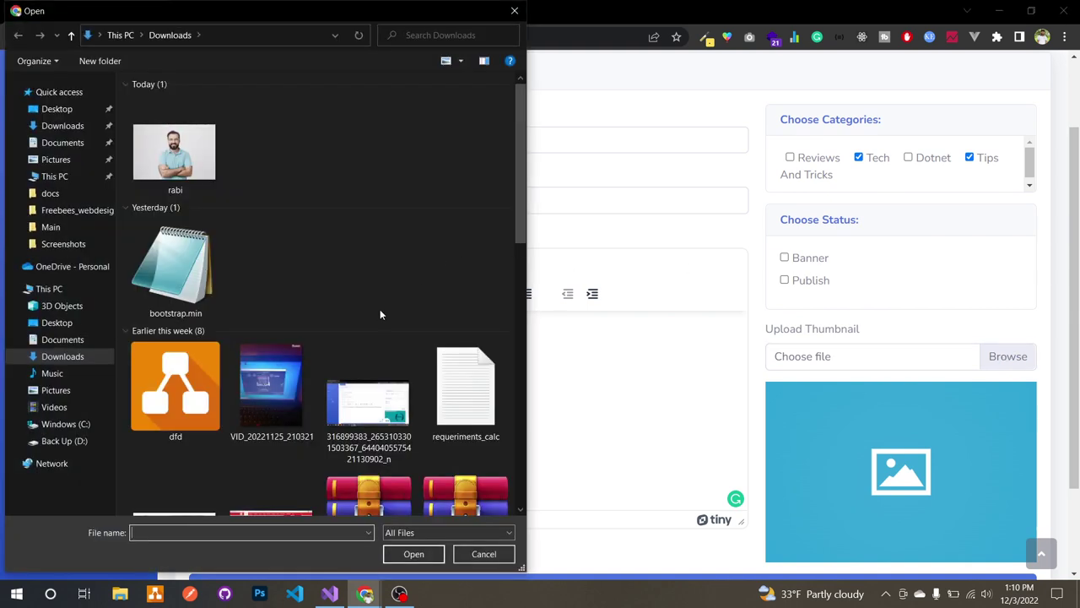
double_click(377, 398)
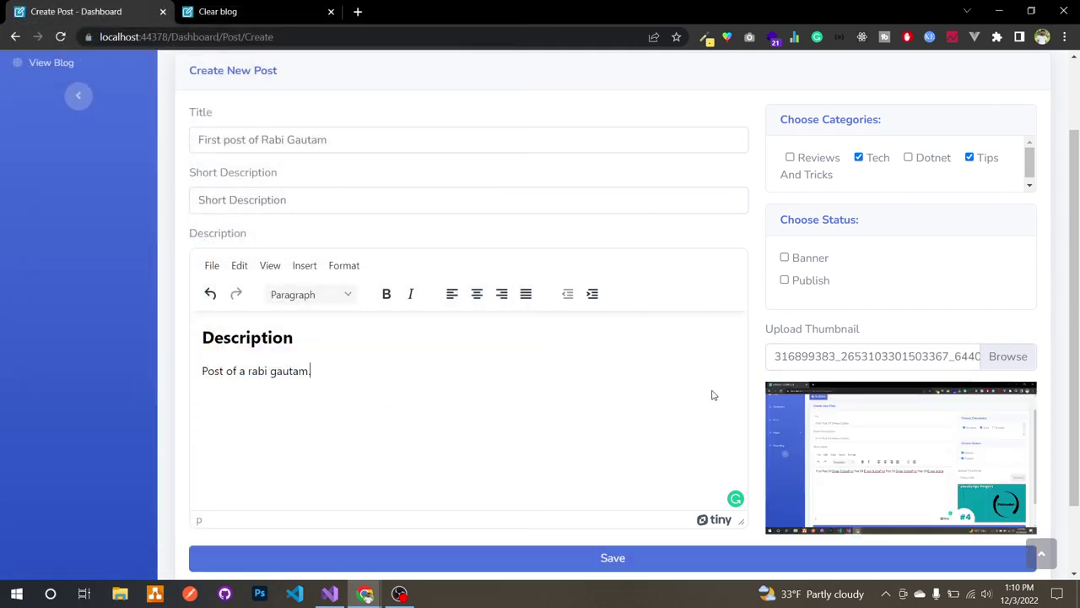
scroll(776, 384, down, 1)
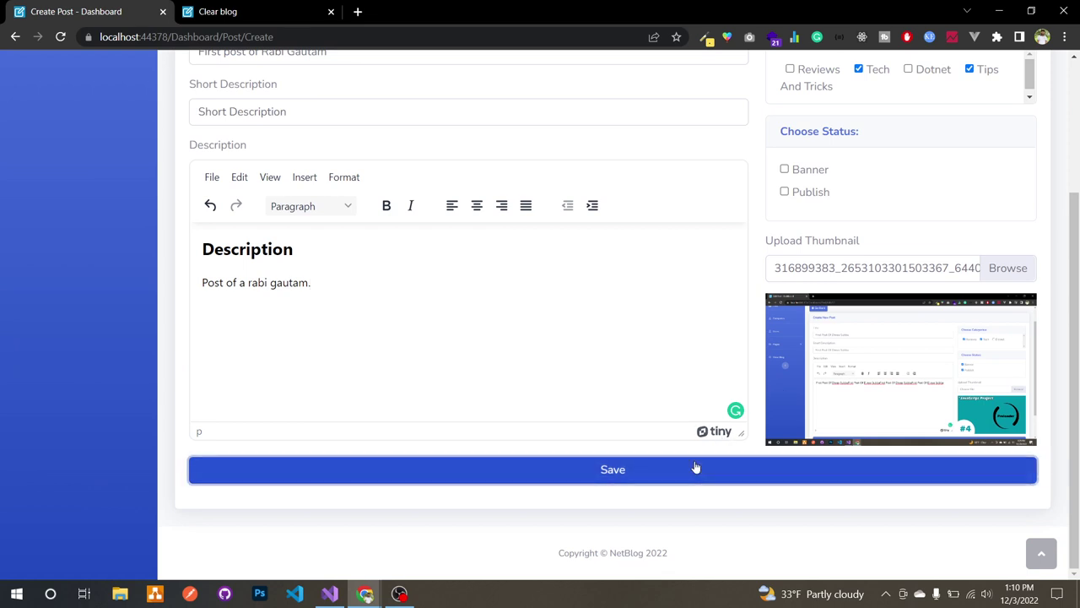
click(694, 468)
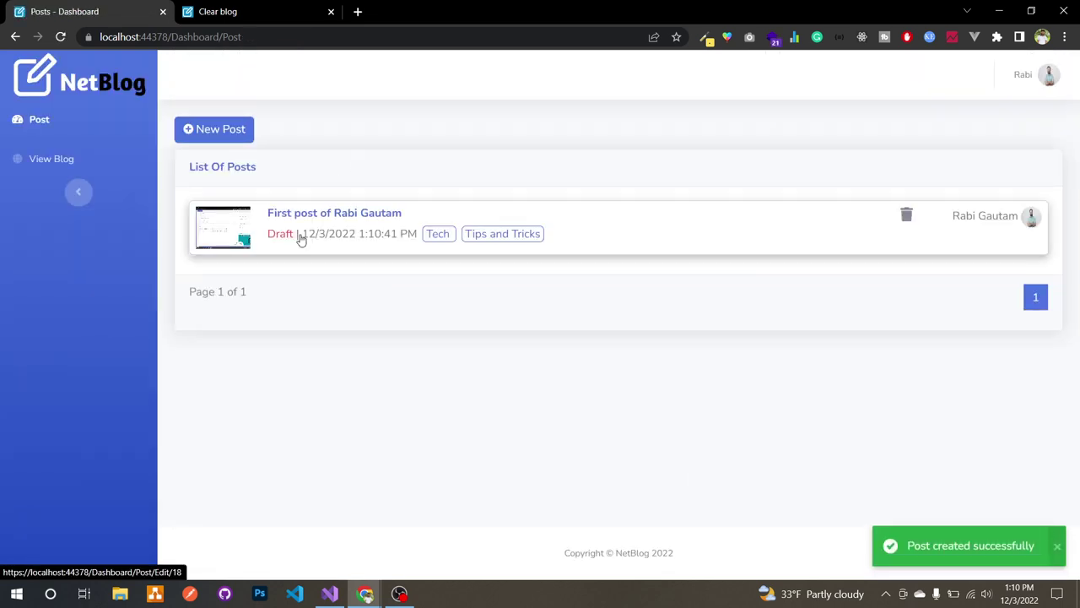
Step: Check the blog home page in the public tab
click(234, 8)
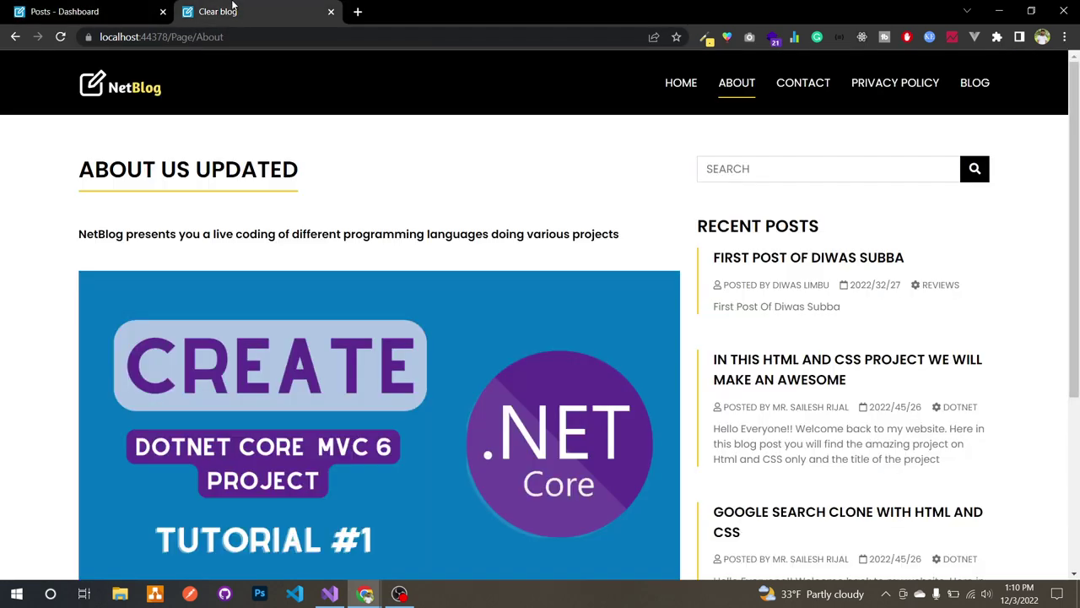
click(163, 89)
scroll(207, 380, down, 10)
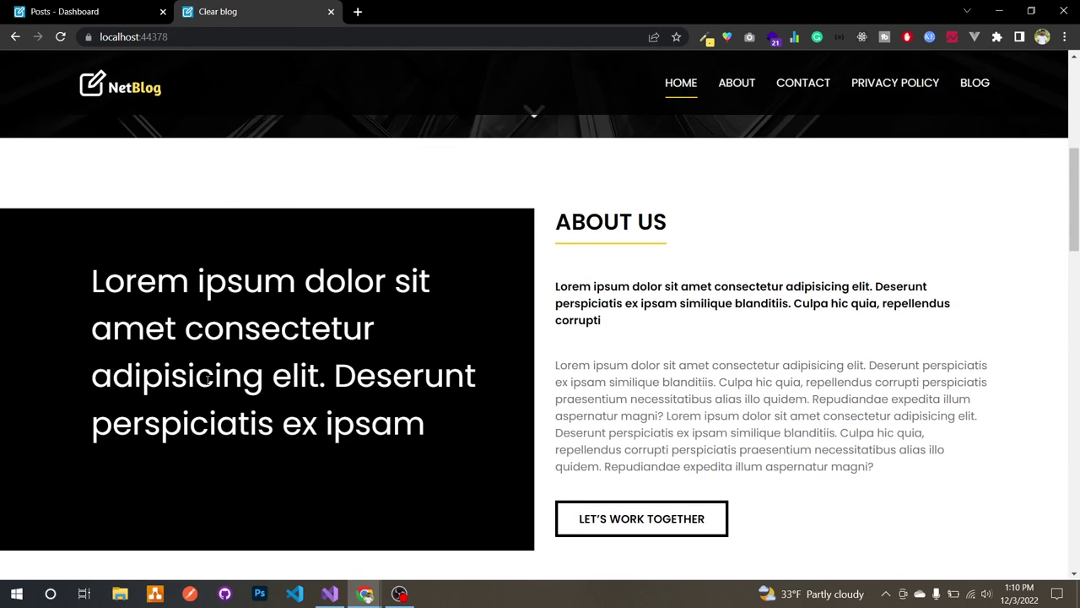
scroll(207, 380, down, 6)
scroll(208, 384, up, 2)
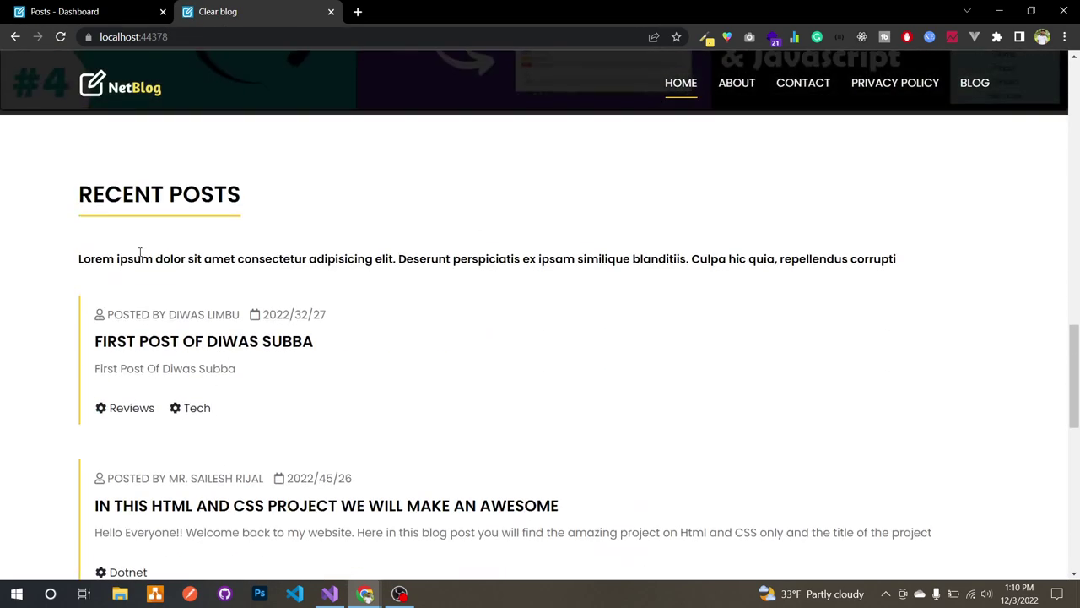
Step: Open the new post from the dashboard and save it with Publish ticked
click(110, 11)
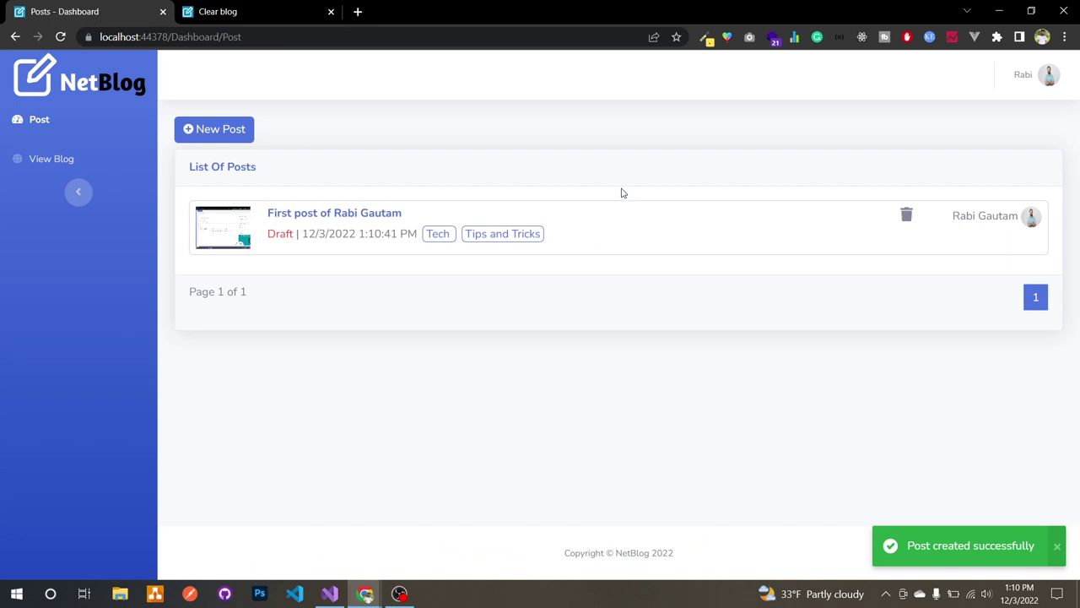
click(665, 235)
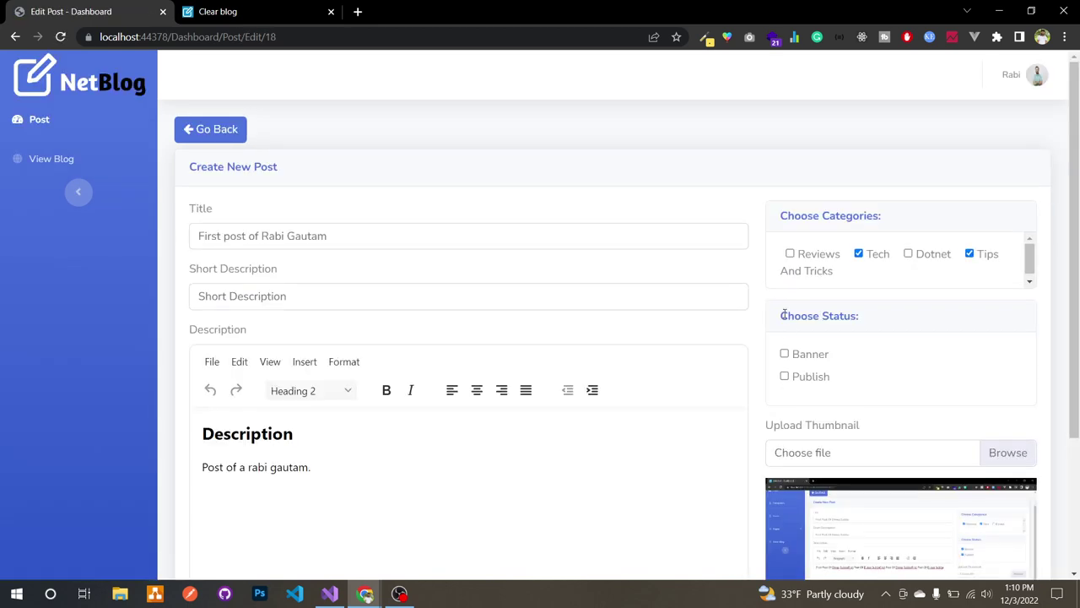
scroll(786, 379, down, 2)
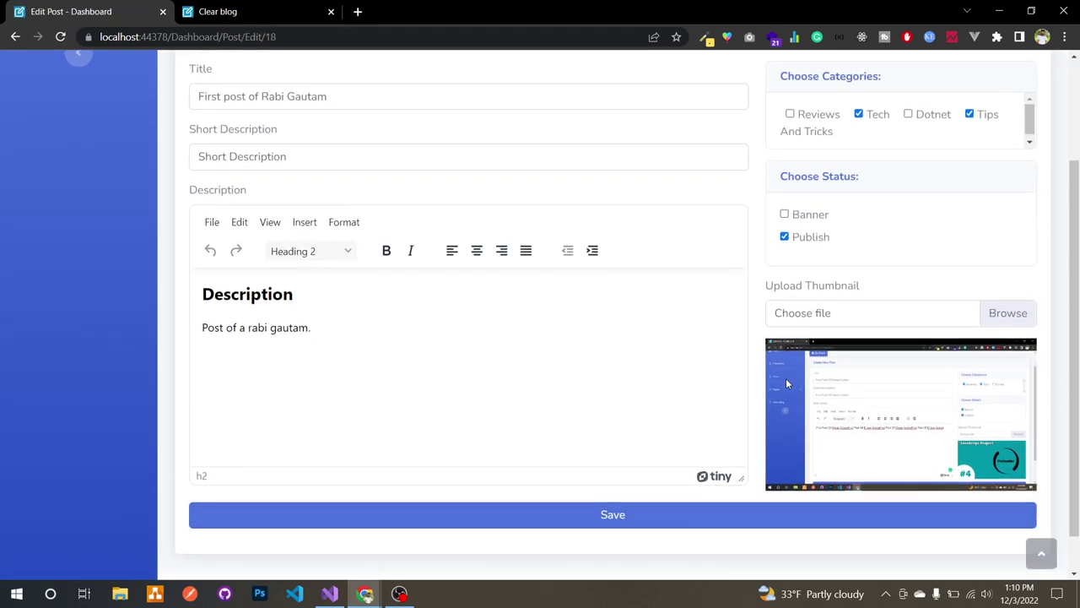
click(691, 515)
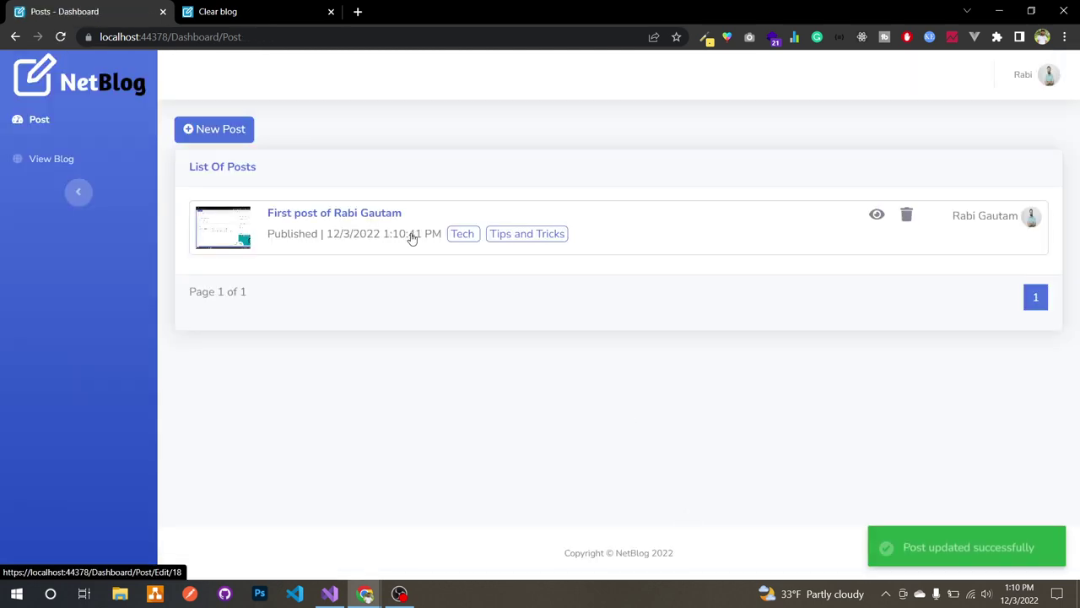
Step: Reload the public blog and open the new post's page from Recent Posts to confirm it is published
click(219, 12)
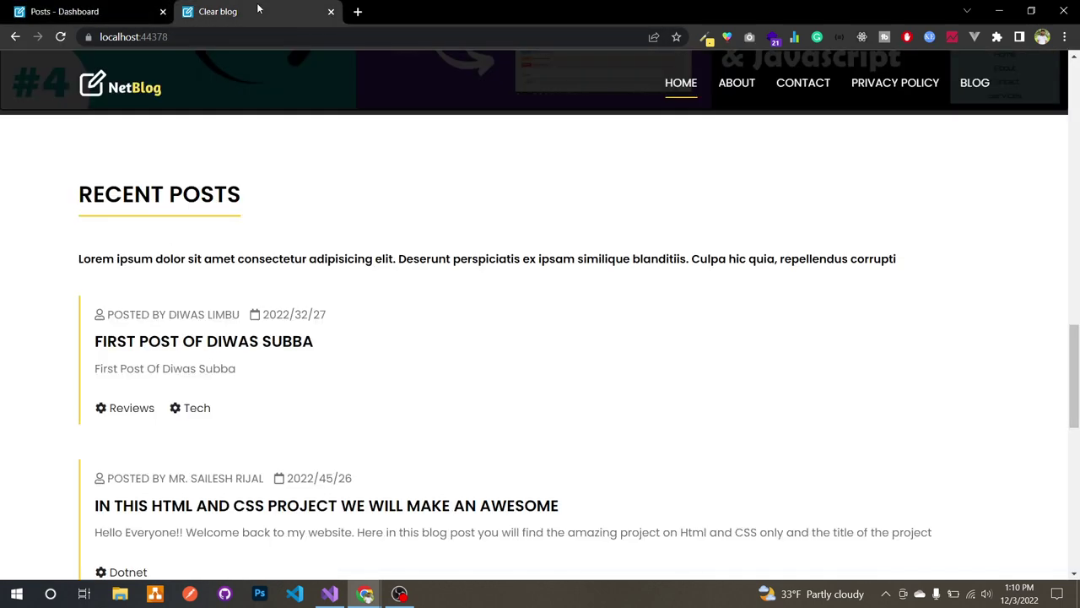
click(67, 39)
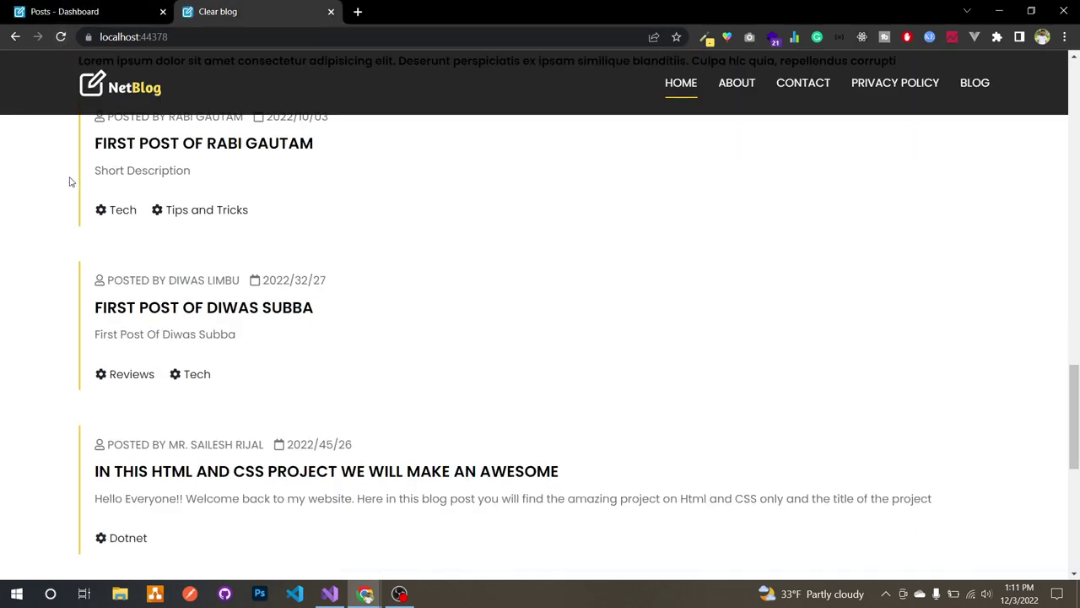
scroll(67, 181, up, 2)
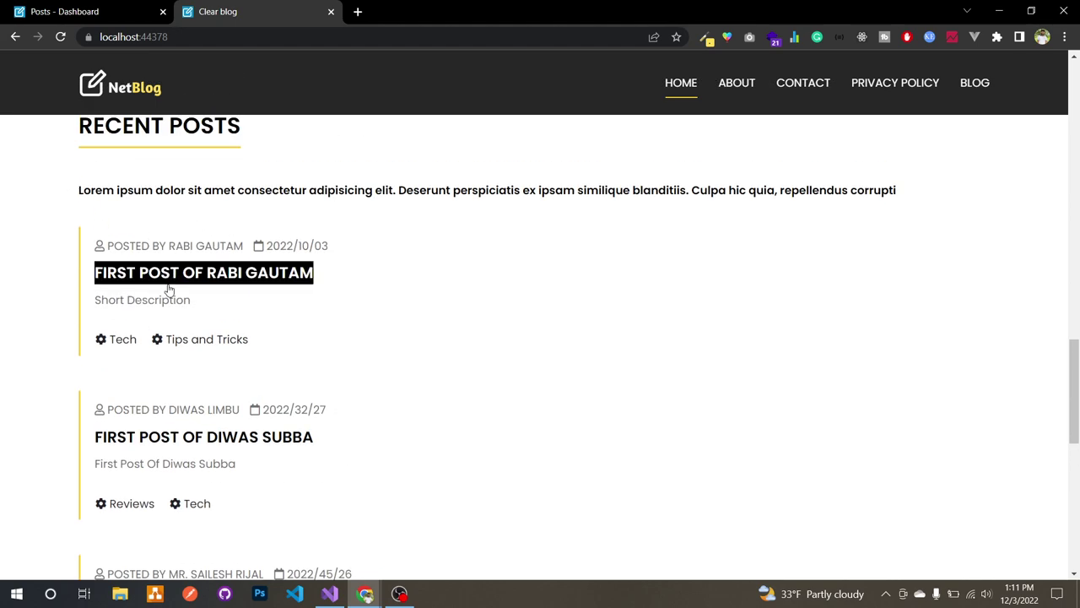
click(212, 284)
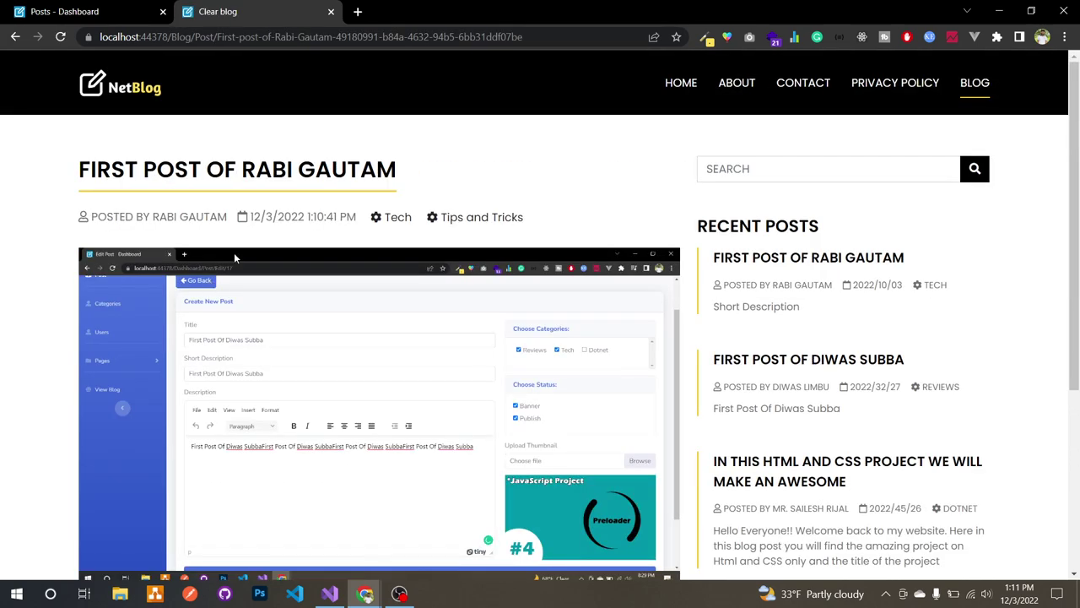
scroll(494, 313, down, 4)
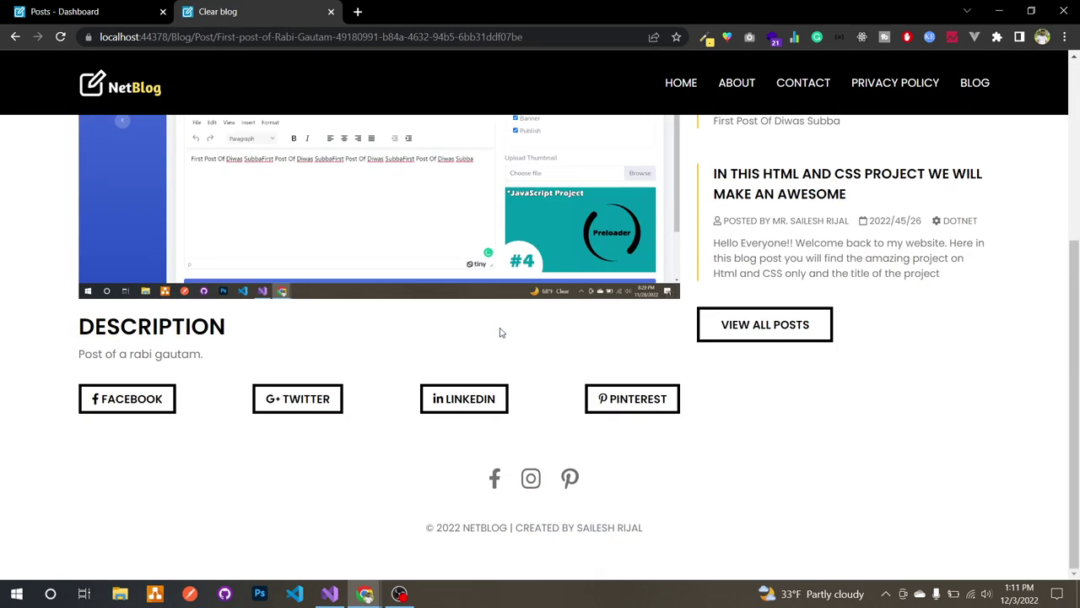
double_click(126, 330)
click(127, 349)
scroll(128, 347, up, 3)
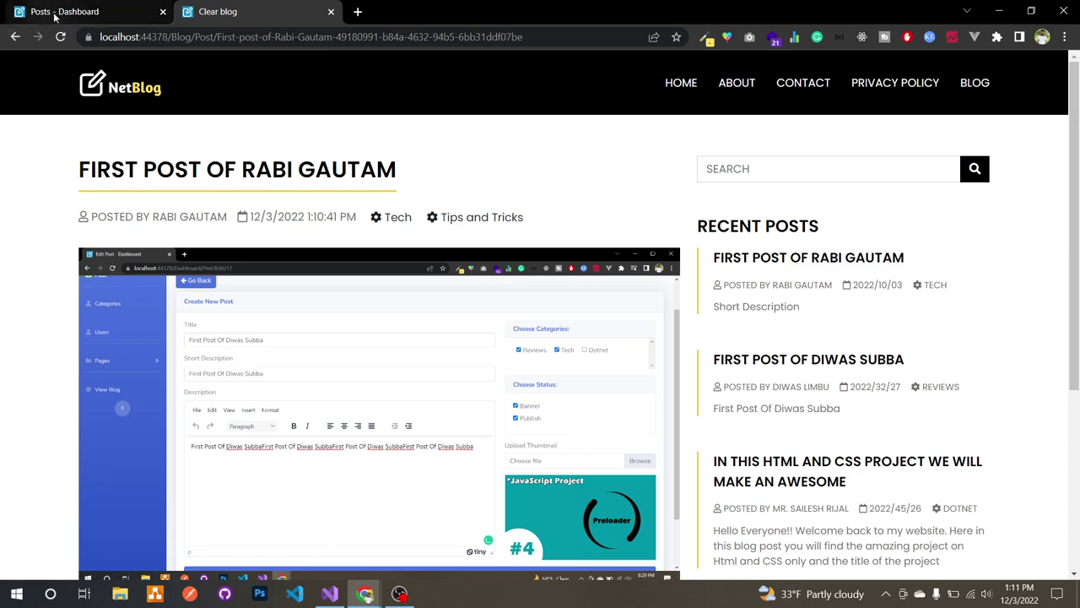
click(15, 37)
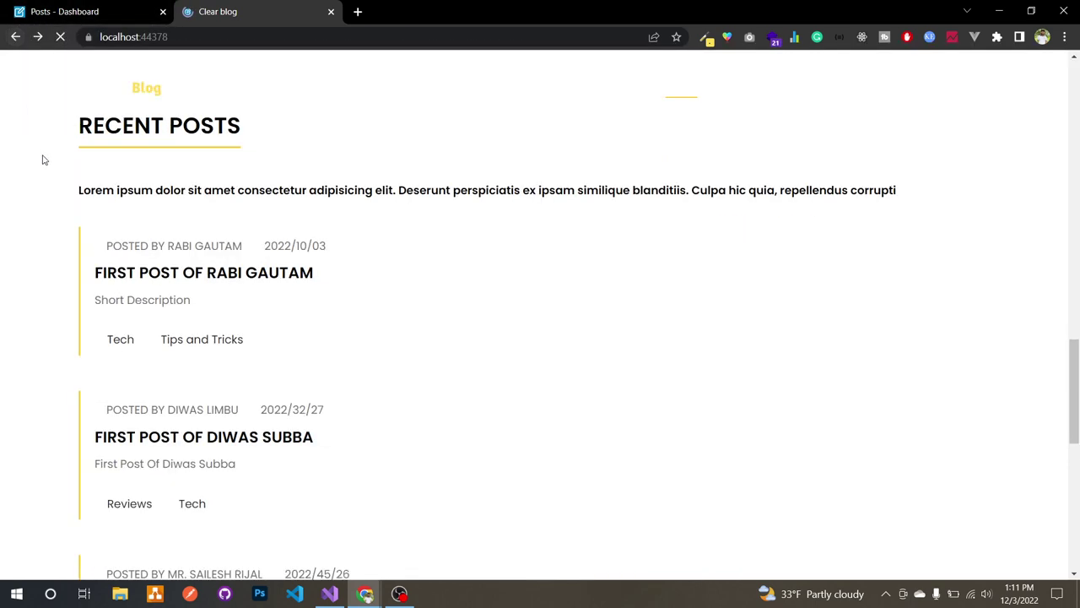
Step: Back in the dashboard post list, open the published post's edit form
scroll(44, 156, up, 2)
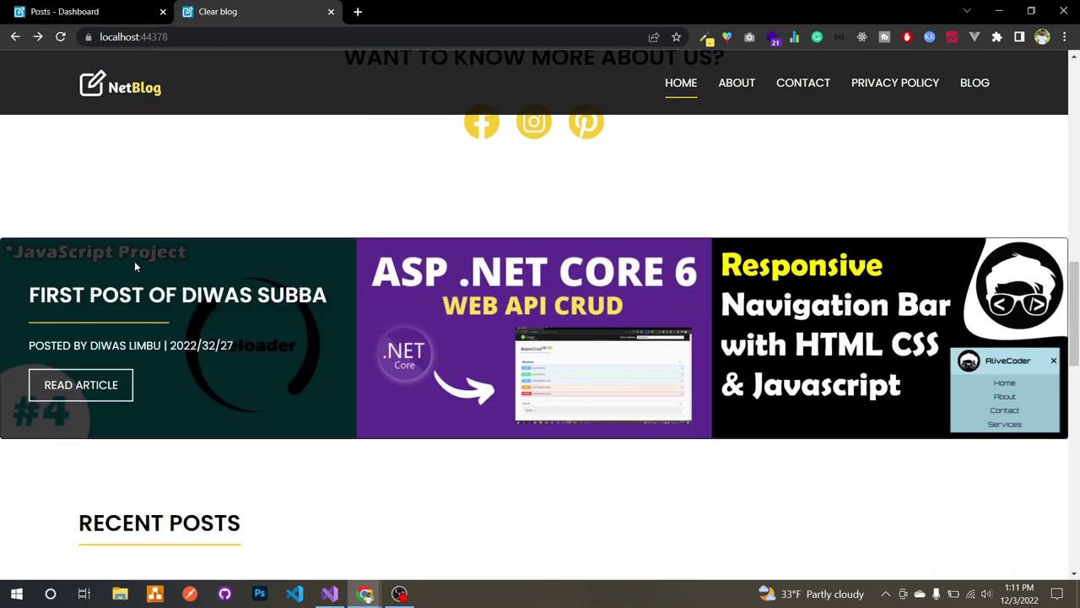
click(101, 13)
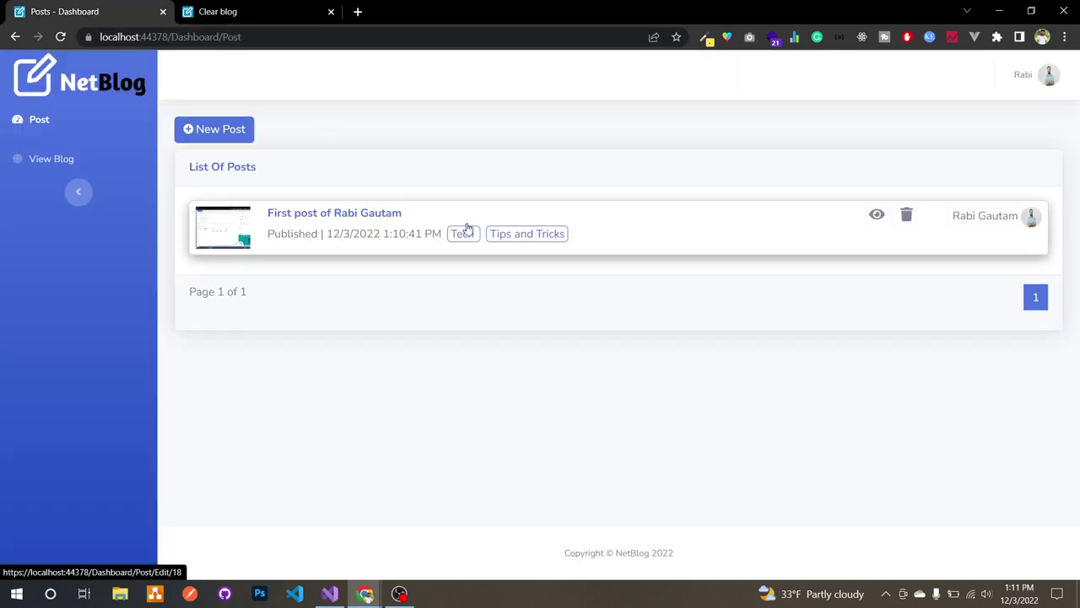
click(604, 247)
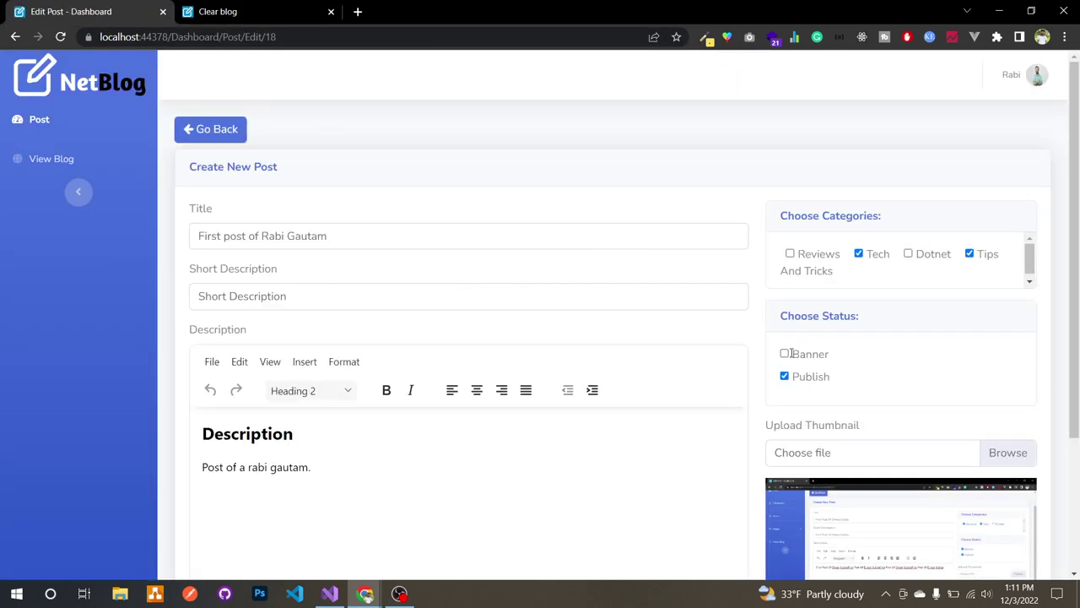
Step: Save the post marked as Banner, then reload the blog and open it from its carousel slide
scroll(752, 391, down, 2)
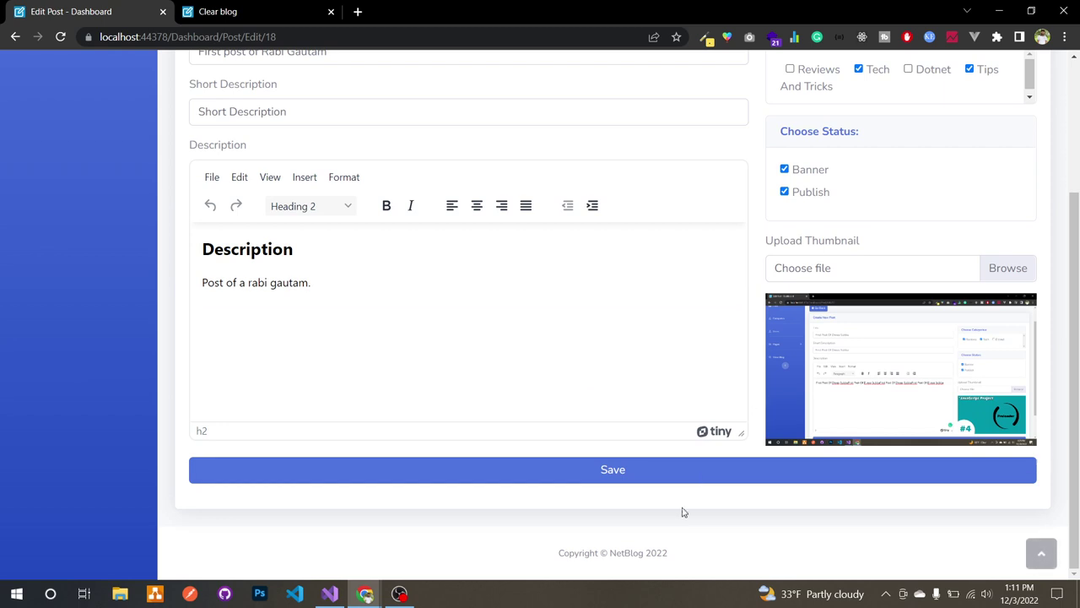
click(706, 470)
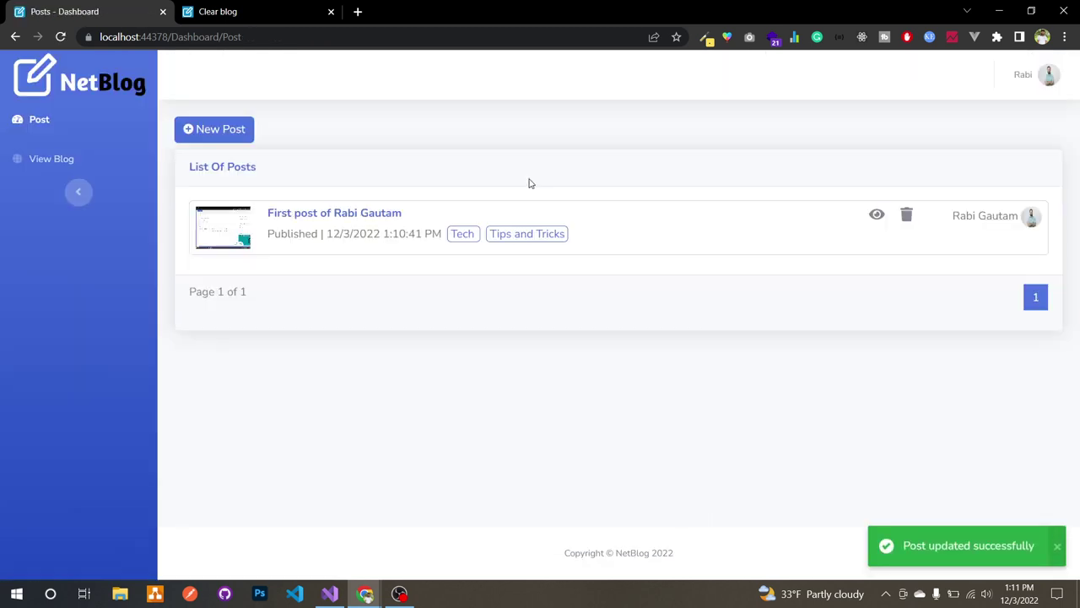
click(239, 11)
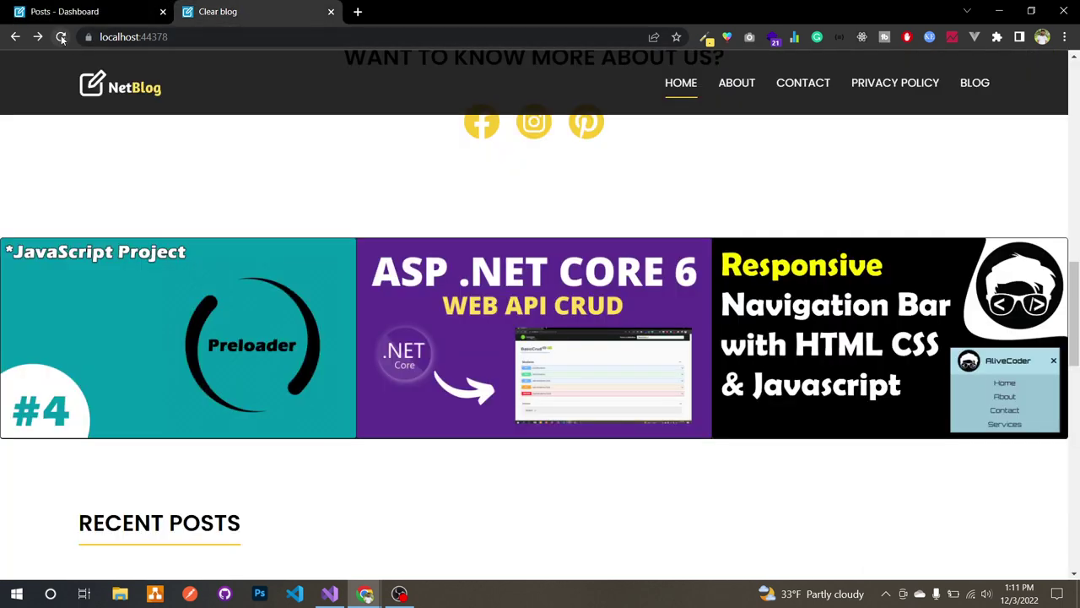
click(60, 37)
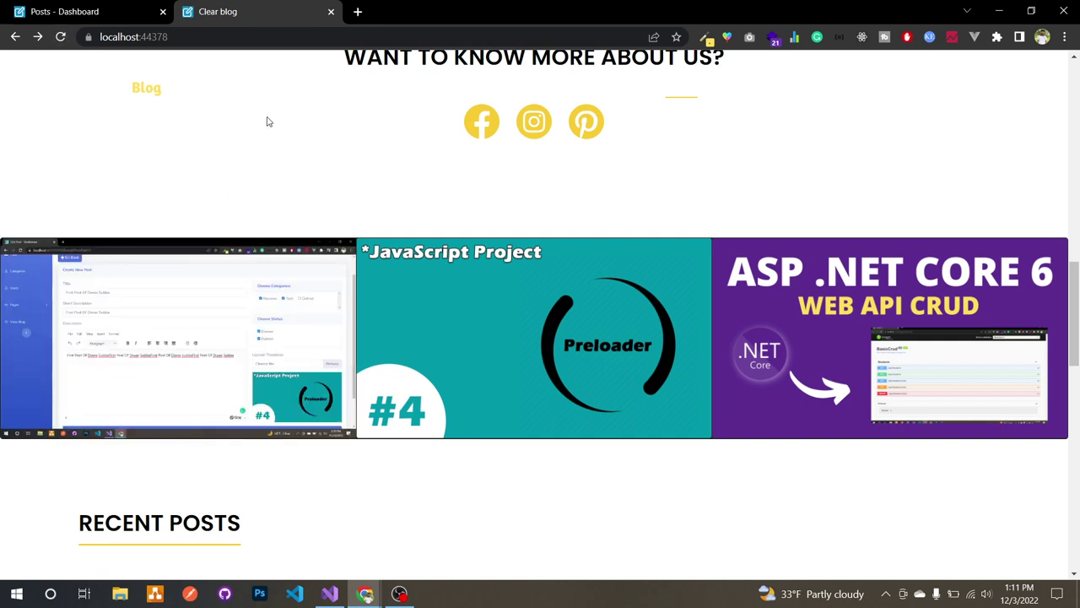
click(100, 381)
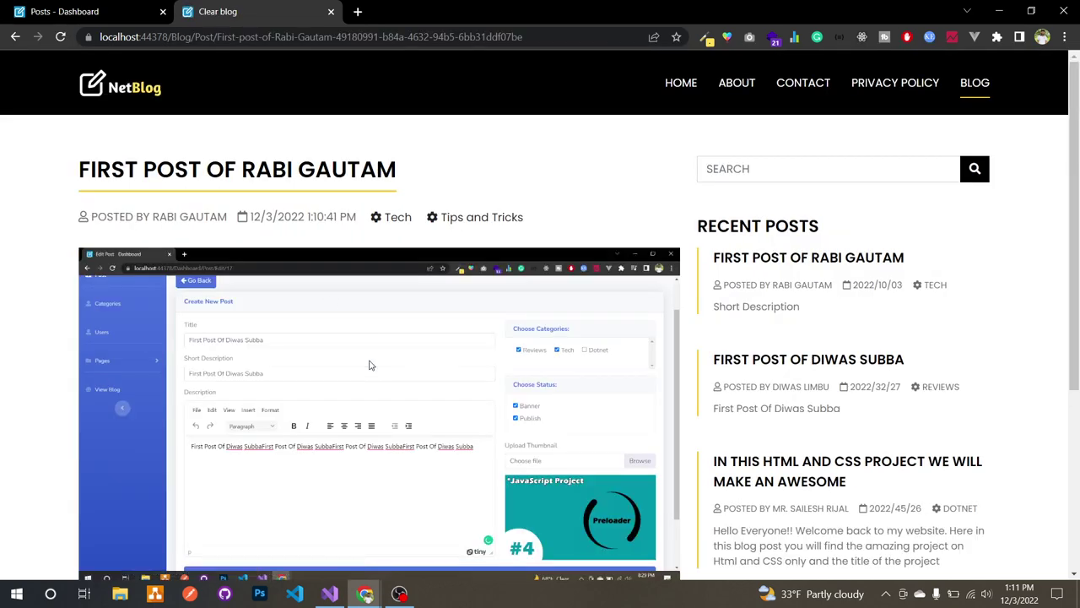
Step: View the post's public page from the dashboard post list and return to the list
click(15, 37)
click(68, 12)
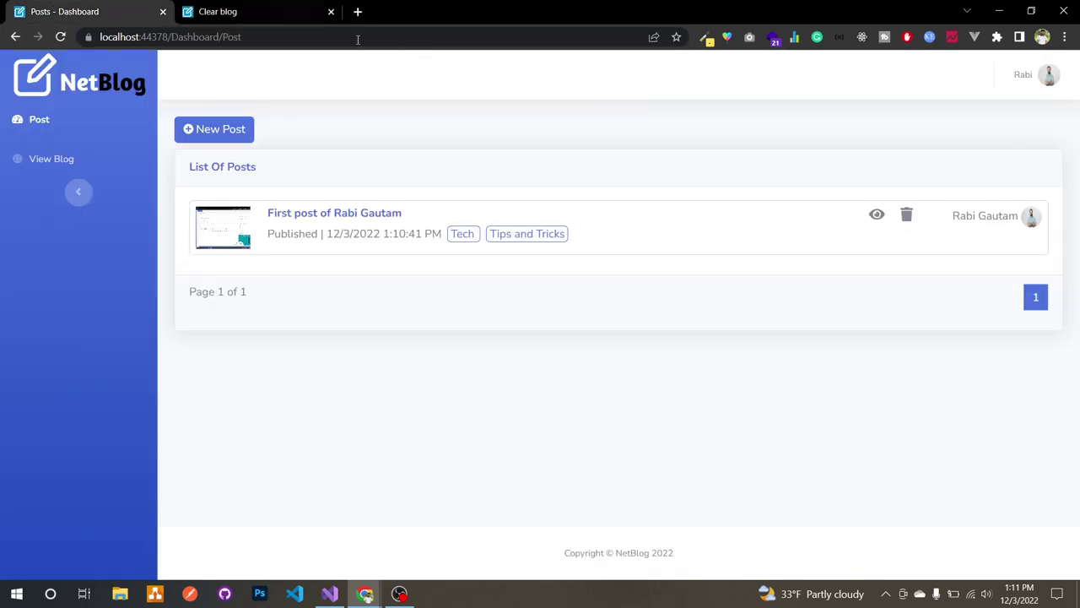
click(876, 216)
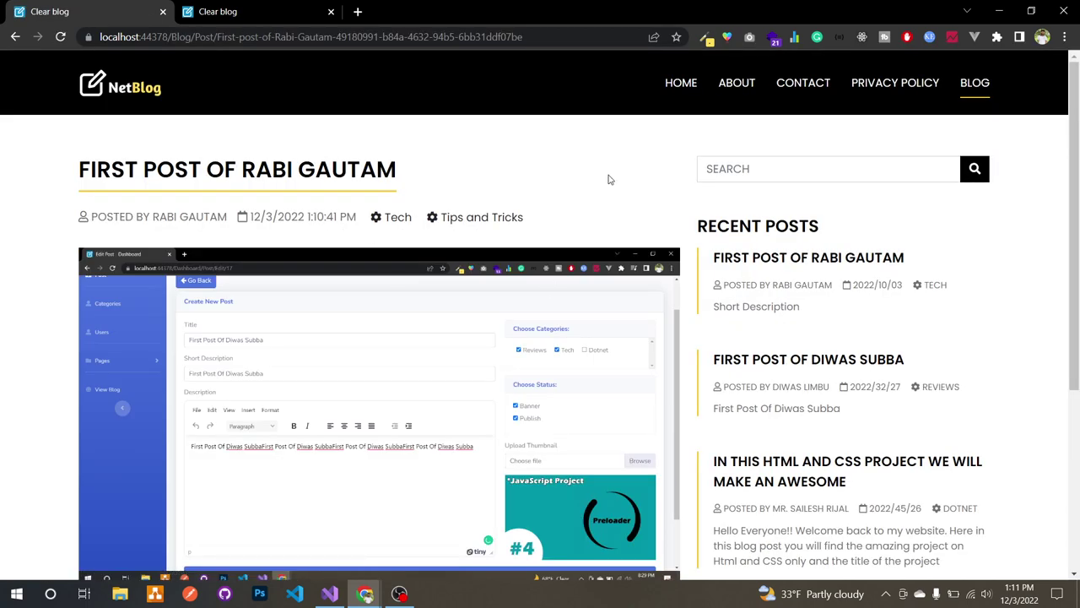
click(15, 38)
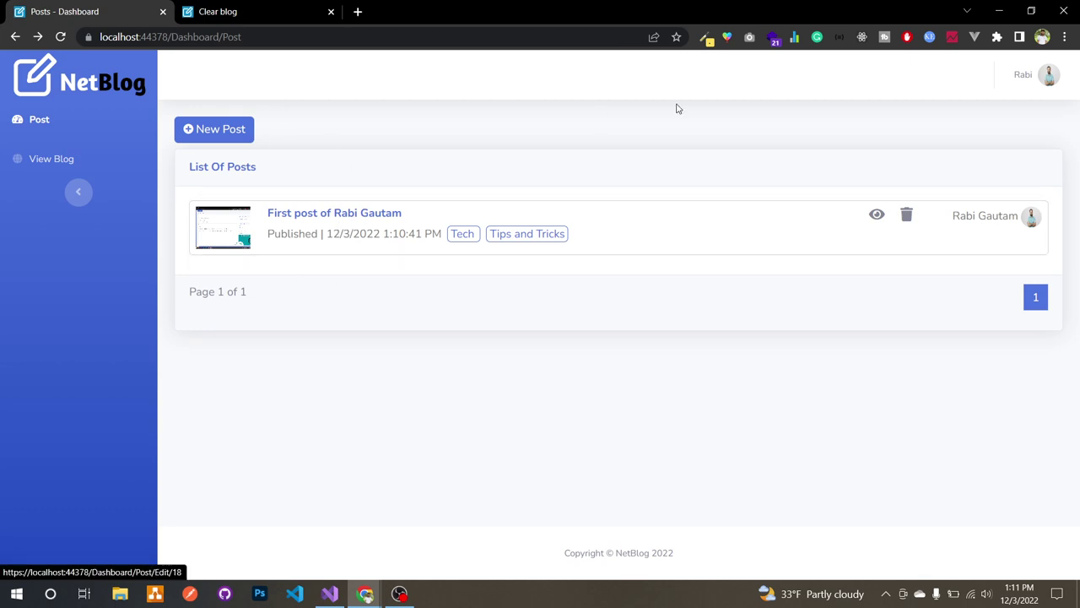
Step: Log out of the regular user's account, confirming with Yes
click(1046, 74)
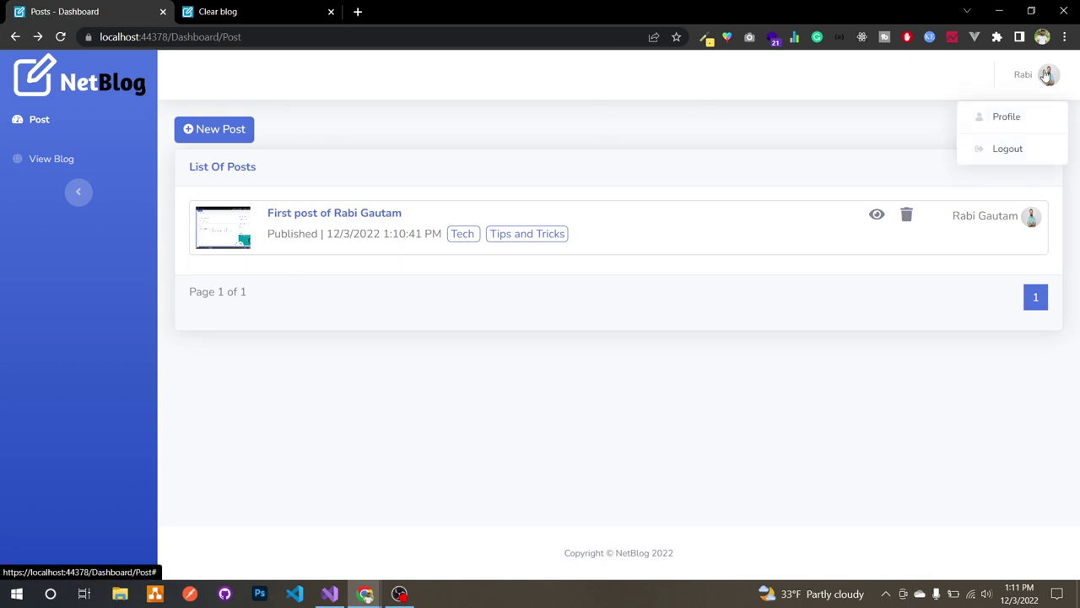
click(1009, 152)
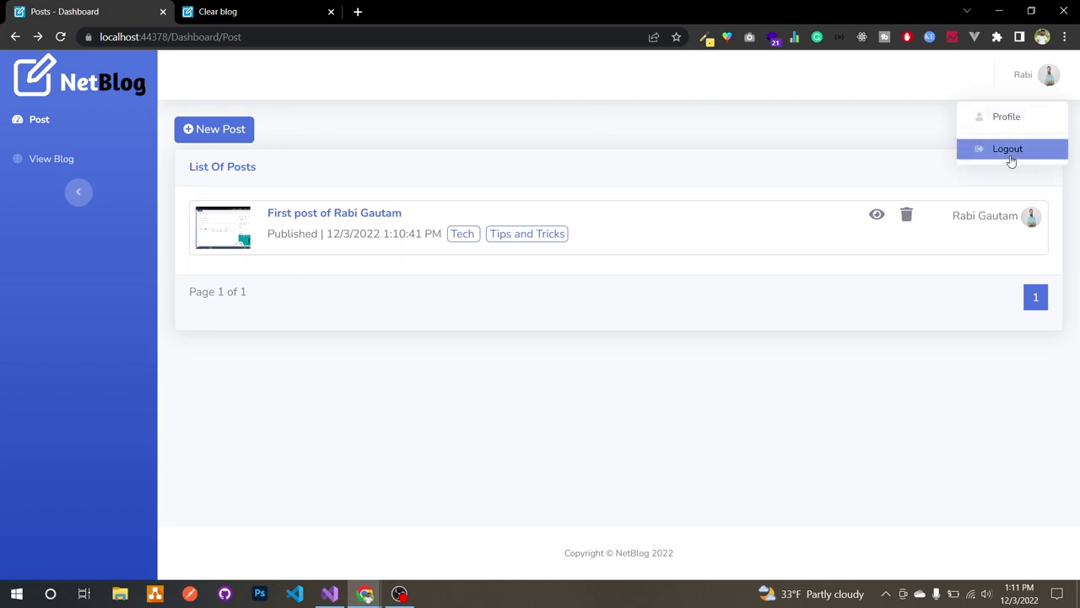
click(525, 402)
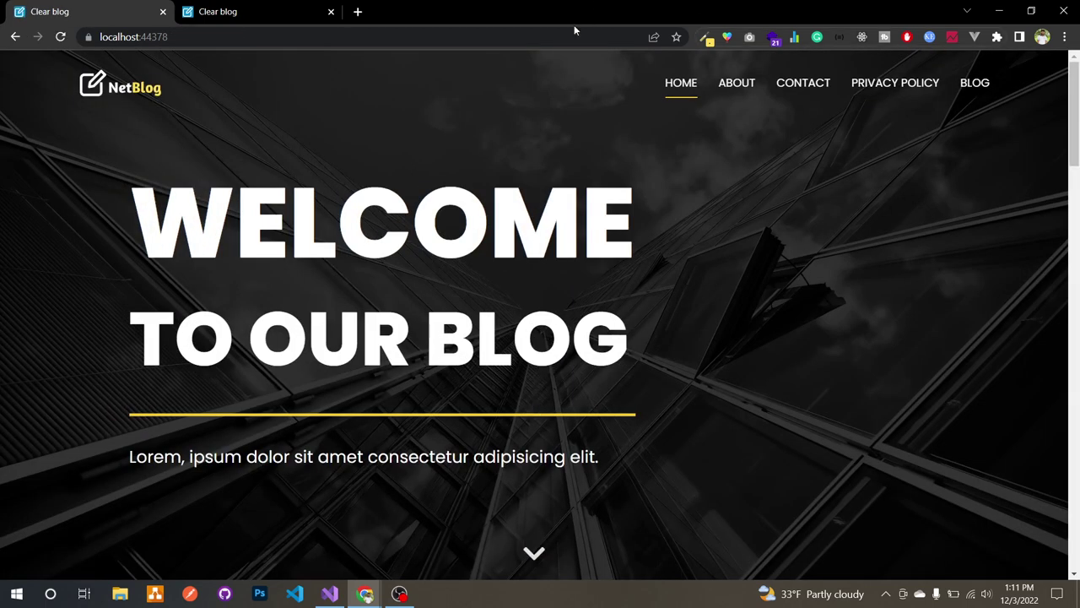
Step: Load the /login page and sign in with the saved admin credentials
click(569, 33)
click(568, 34)
text(//)
key(Return)
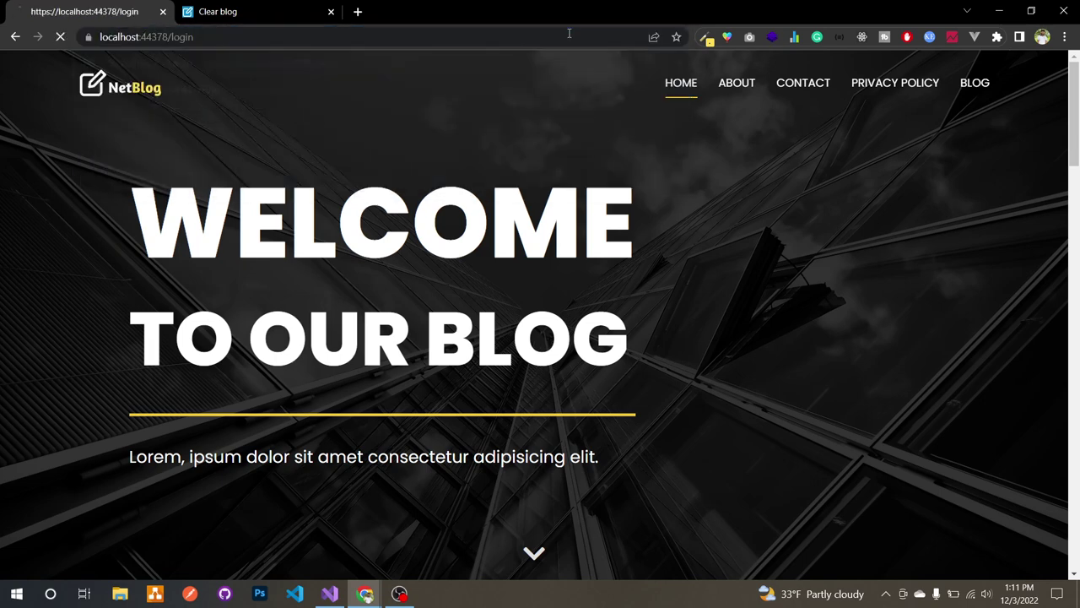
click(655, 290)
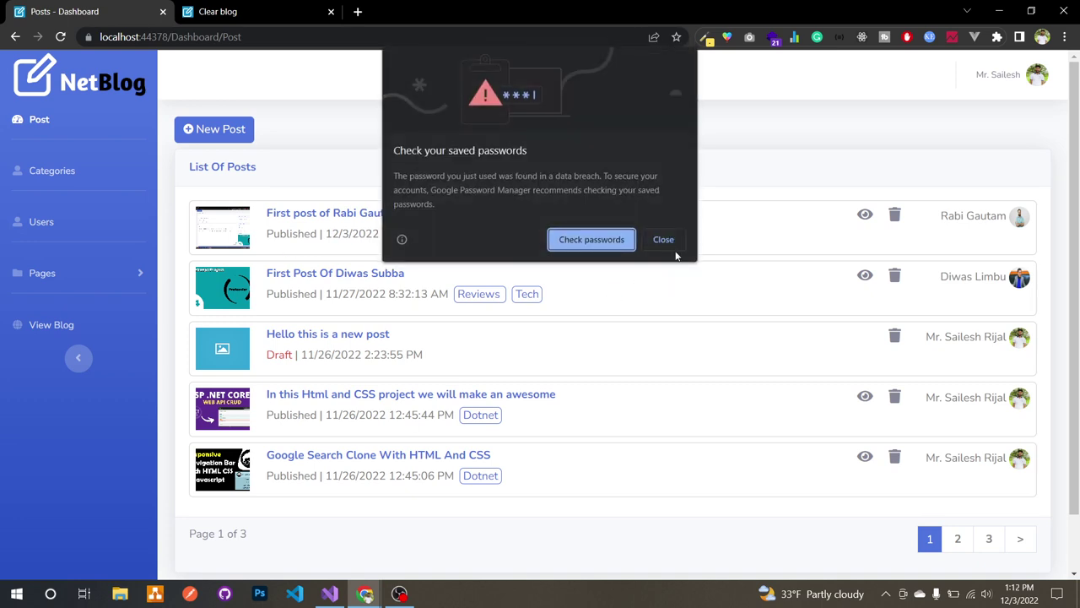
click(671, 244)
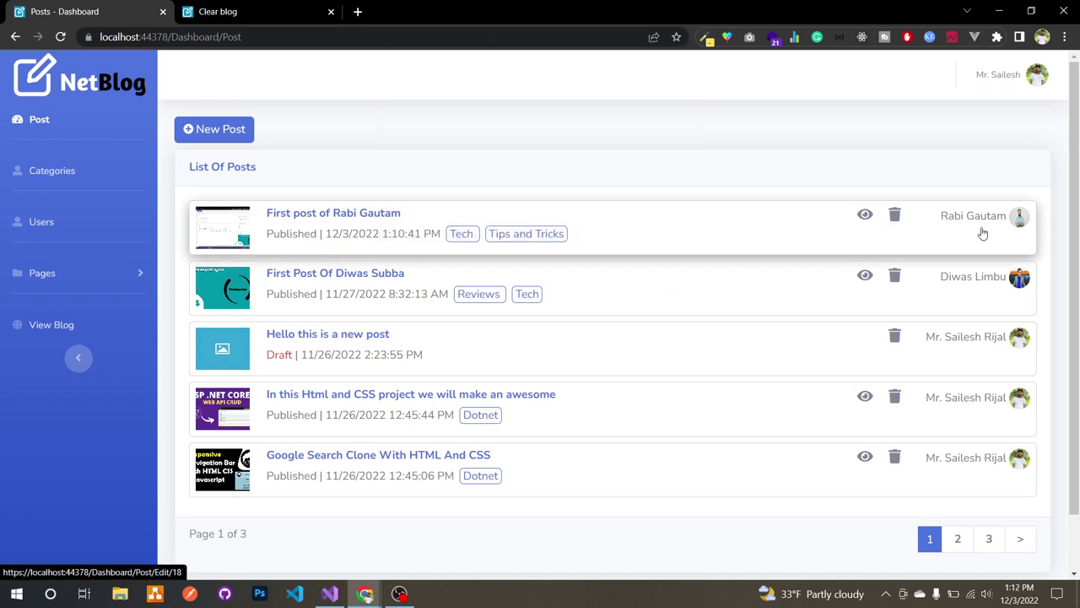
Step: In the Users list, open the newest post author's Reset Password form, then return to the list
click(104, 224)
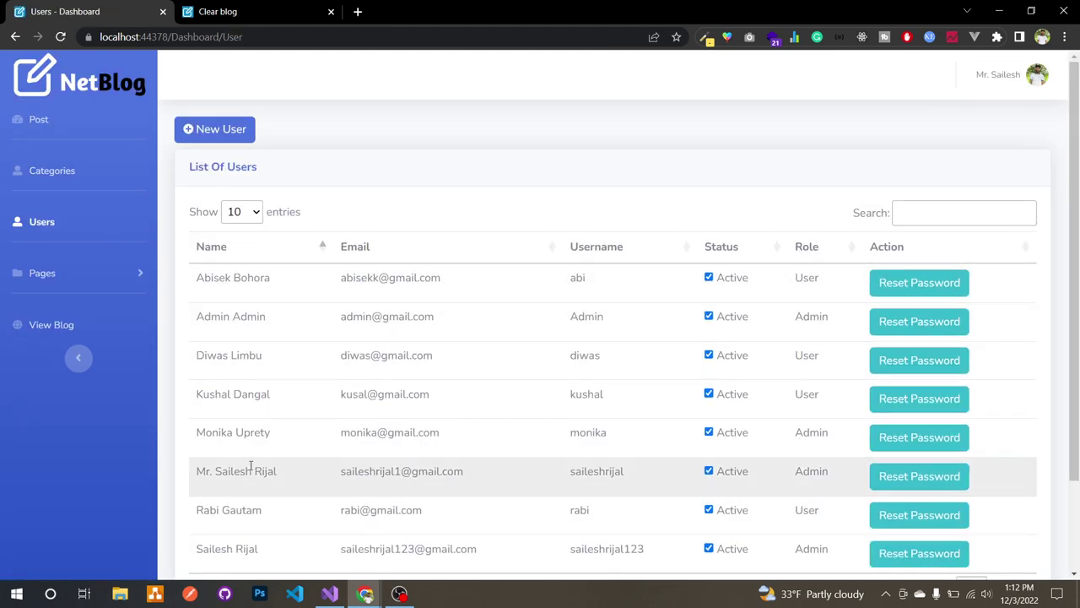
scroll(251, 462, down, 2)
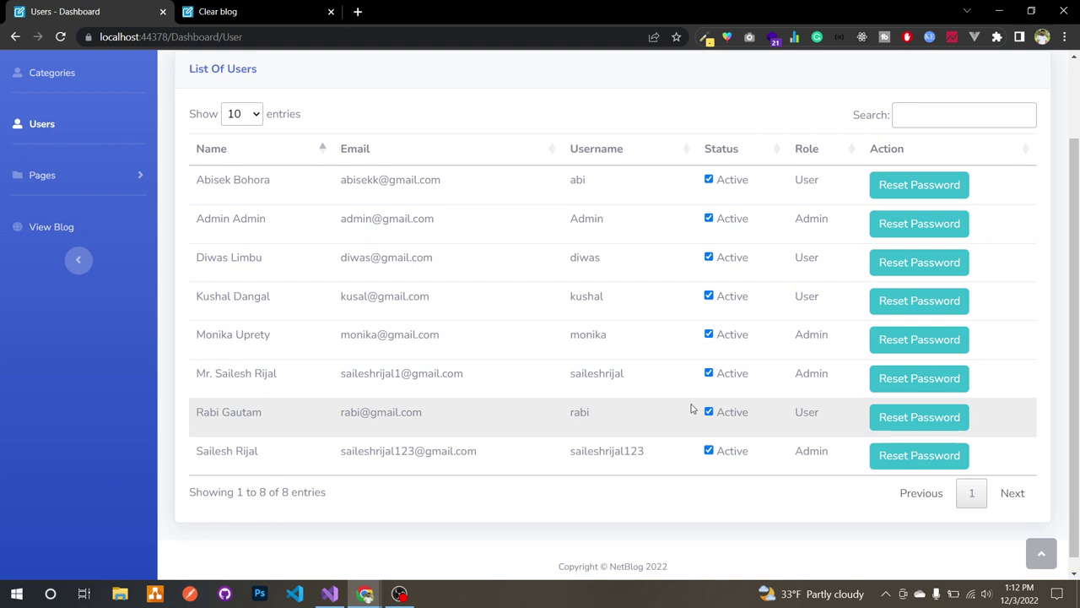
click(928, 415)
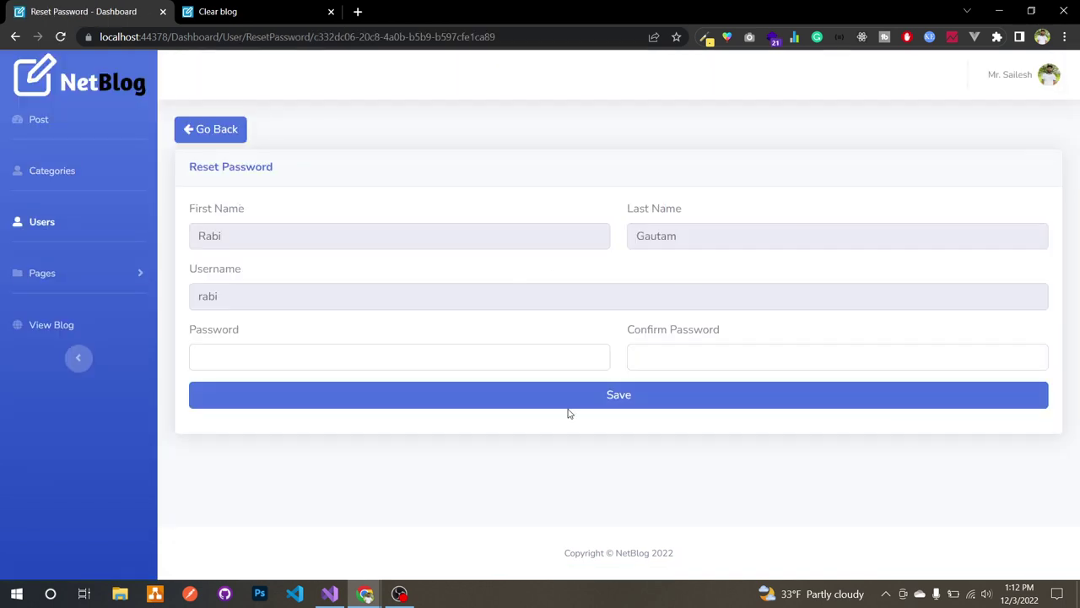
key(alt+Left)
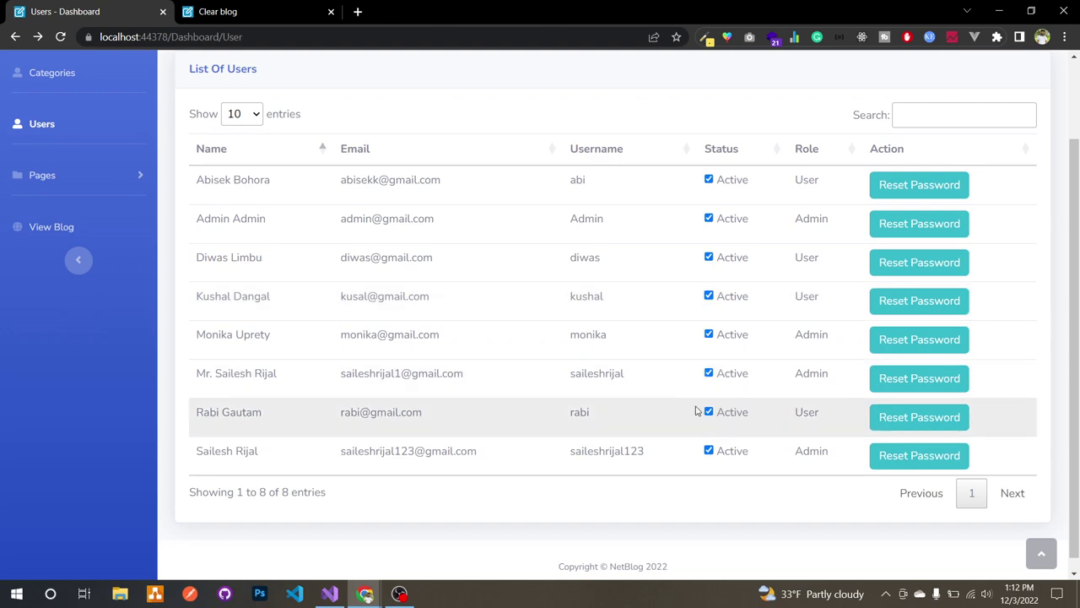
Step: Untick that author's Active checkbox and confirm, so the account reads Not Active
click(709, 412)
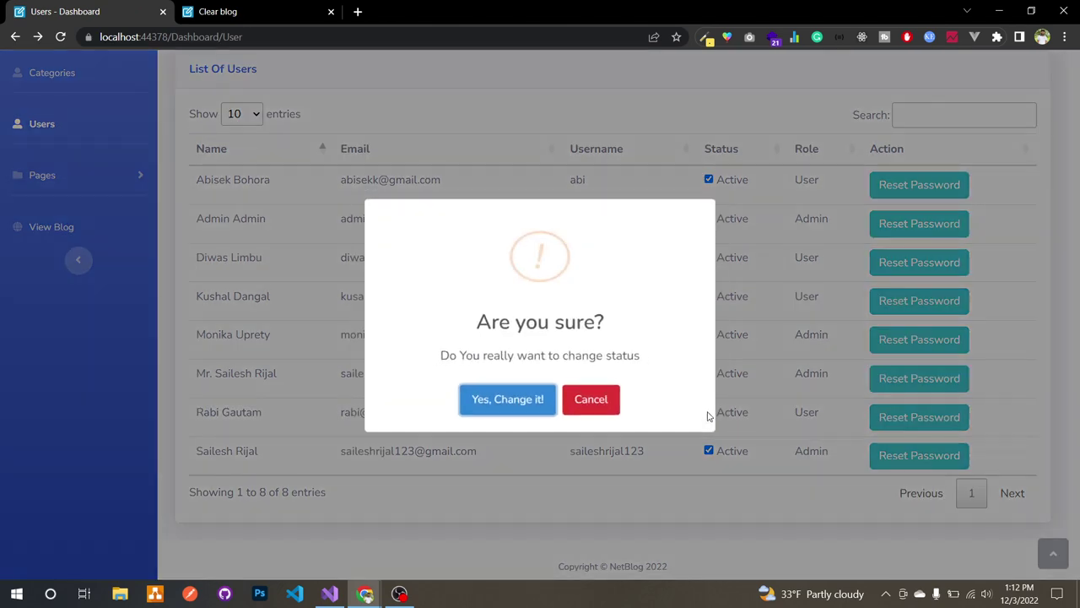
click(530, 402)
scroll(718, 506, down, 1)
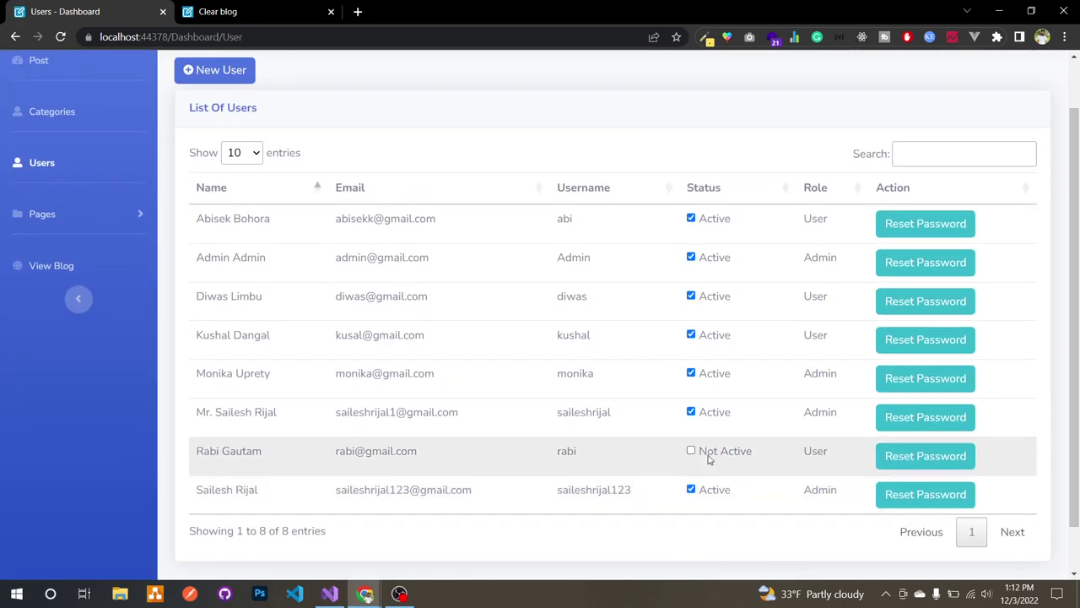
scroll(688, 438, up, 1)
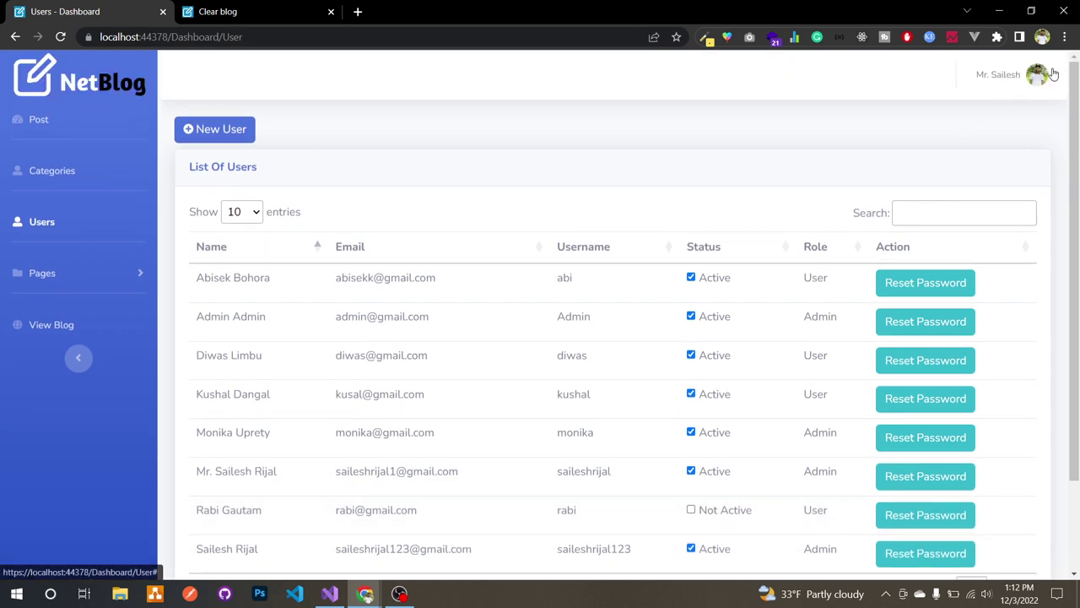
click(1051, 74)
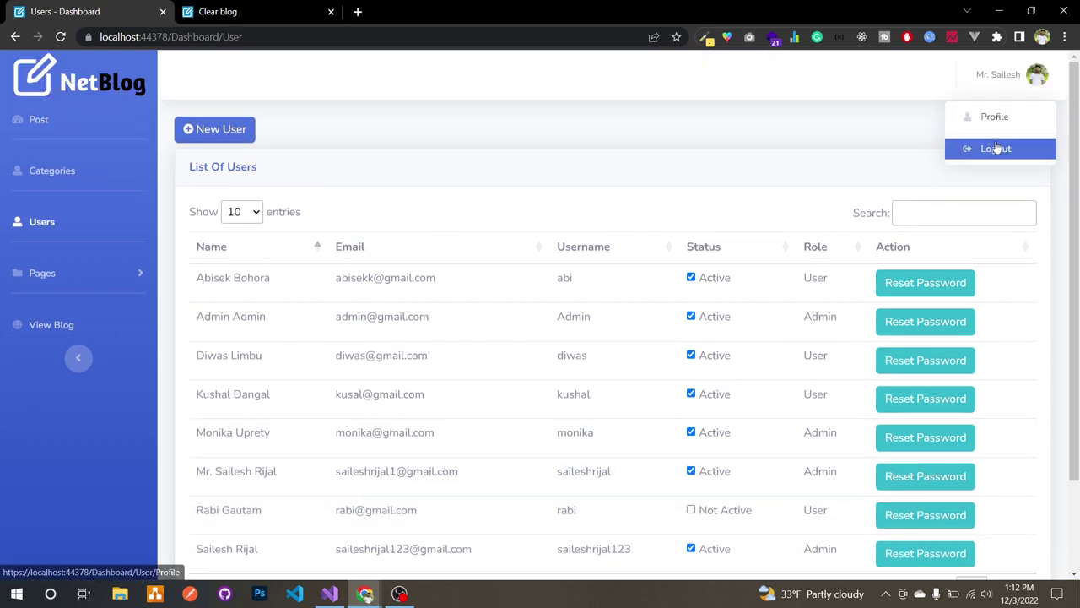
click(996, 149)
Step: Confirm logging out of the admin account and load the /login page
click(506, 401)
click(523, 410)
click(555, 38)
click(555, 38)
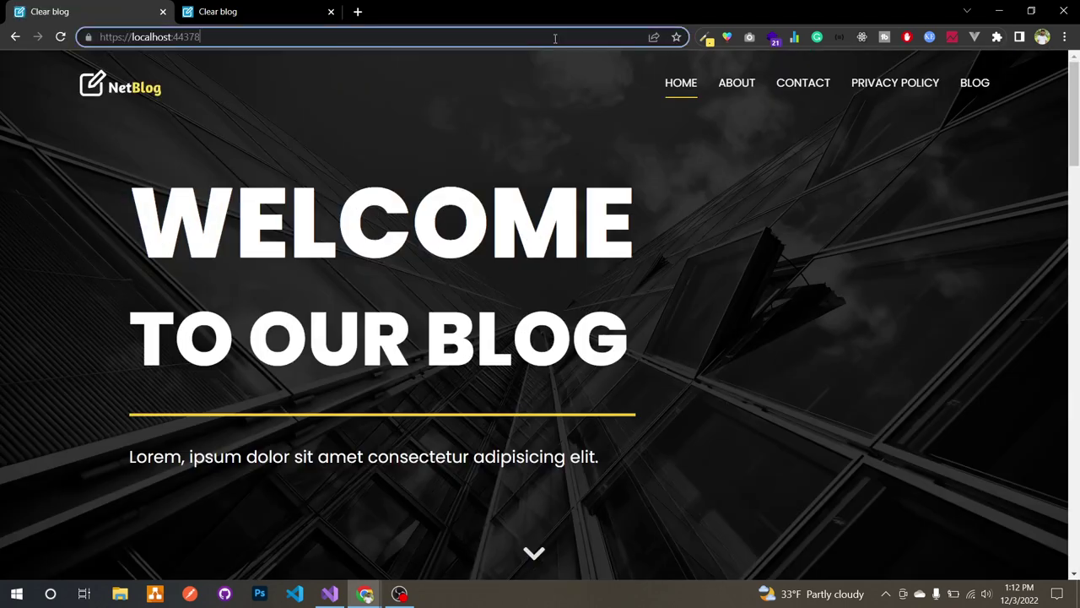
text(/l)
key(Return)
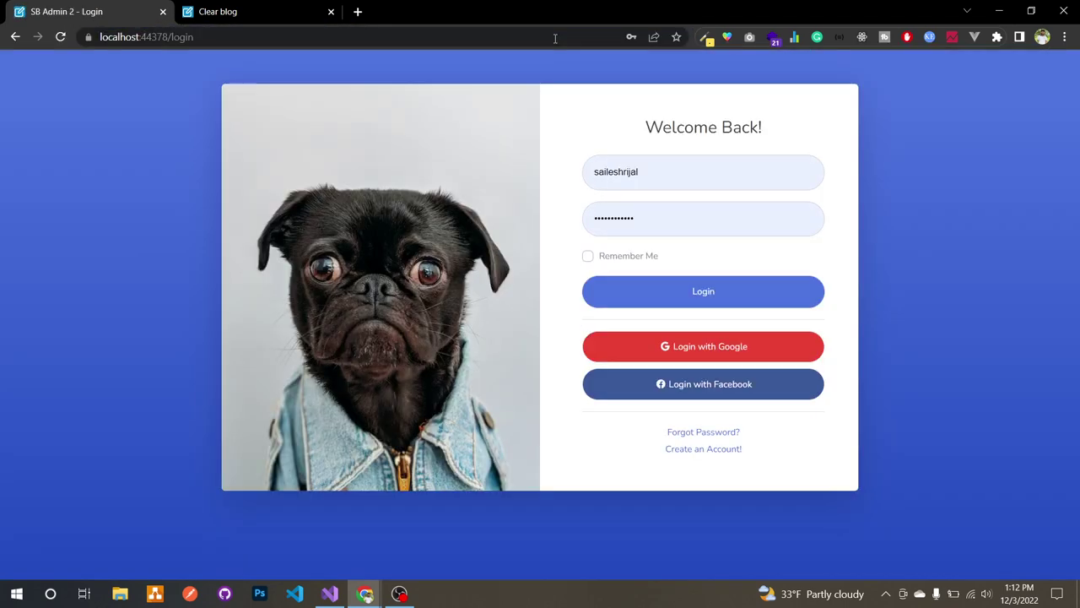
Step: Try logging in as the deactivated user and get the 'You are currently inactive' refusal
double_click(647, 162)
text(rabi)
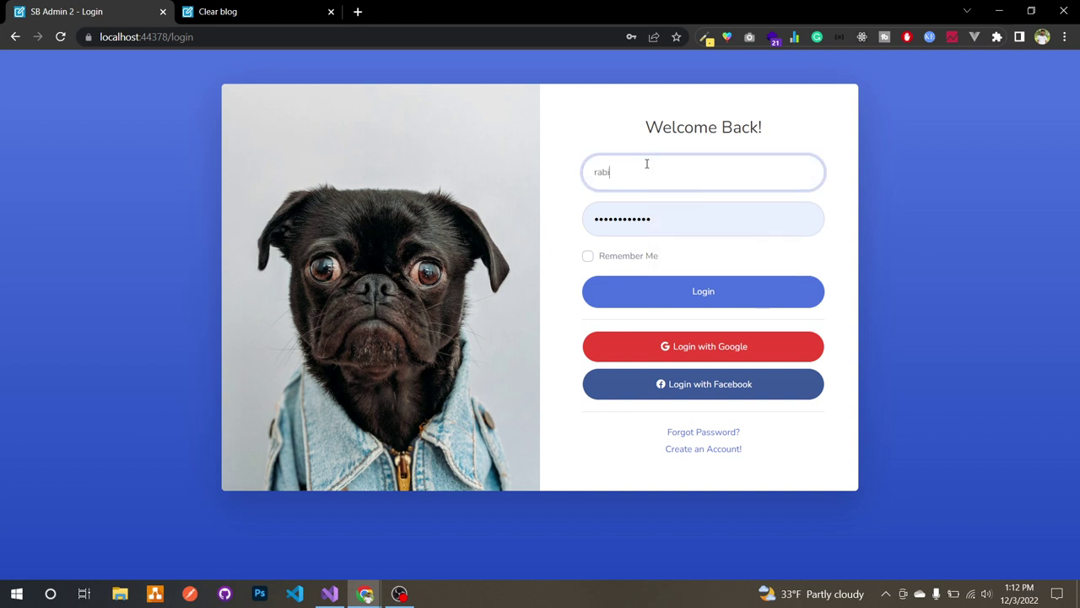
double_click(628, 216)
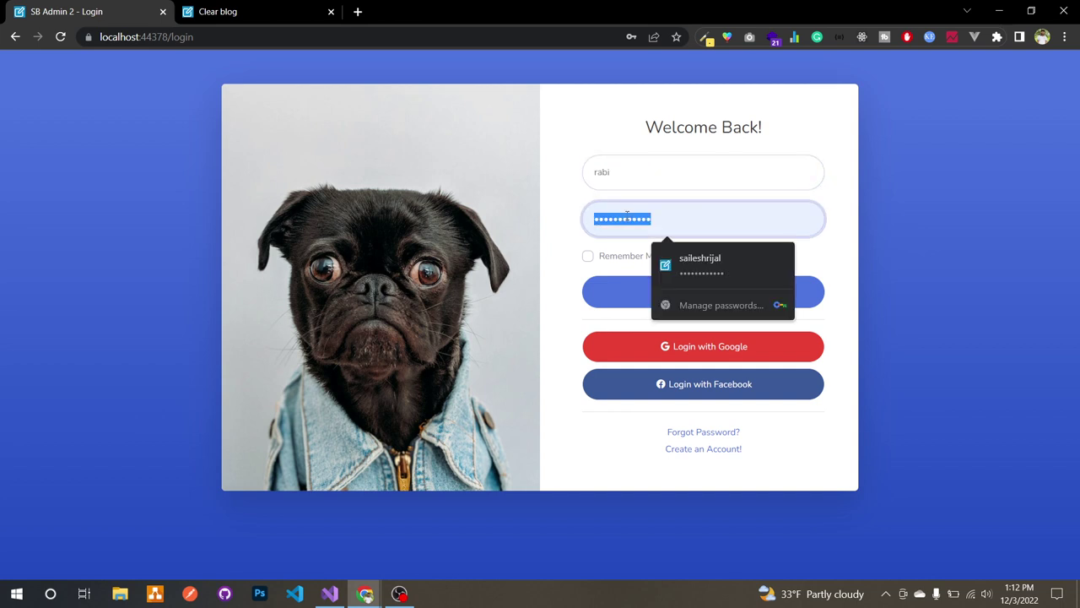
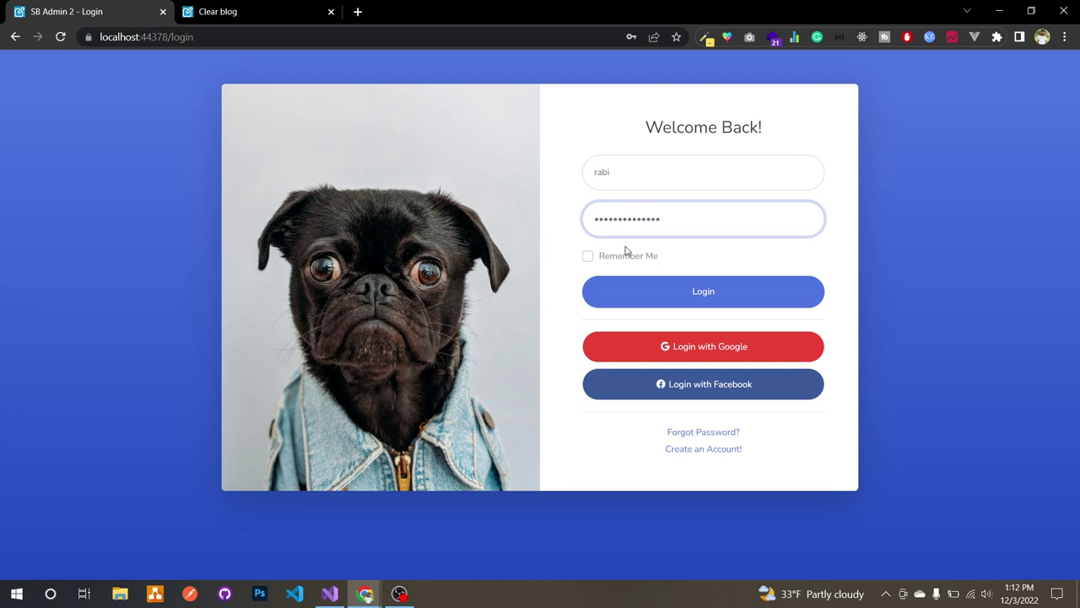
click(625, 278)
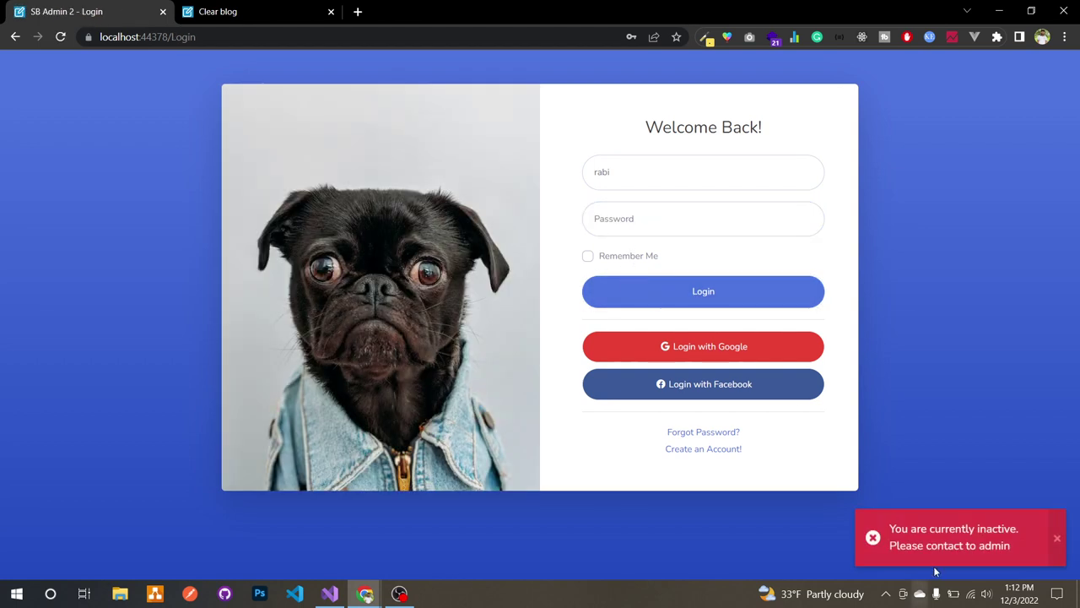
double_click(970, 528)
double_click(995, 528)
Step: Sign back in with the saved admin login
double_click(684, 178)
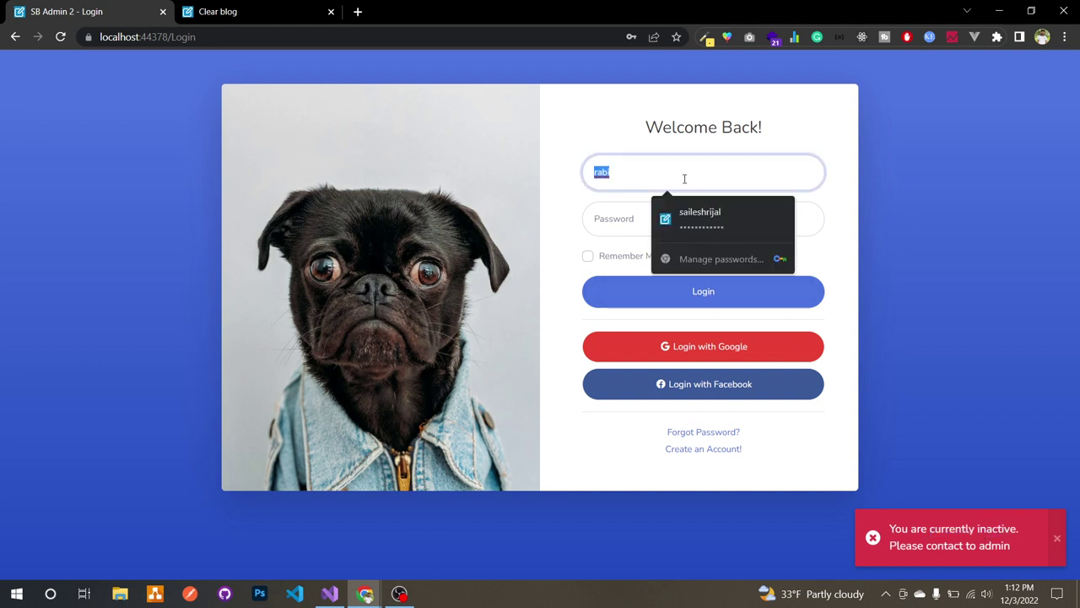
click(694, 222)
click(675, 290)
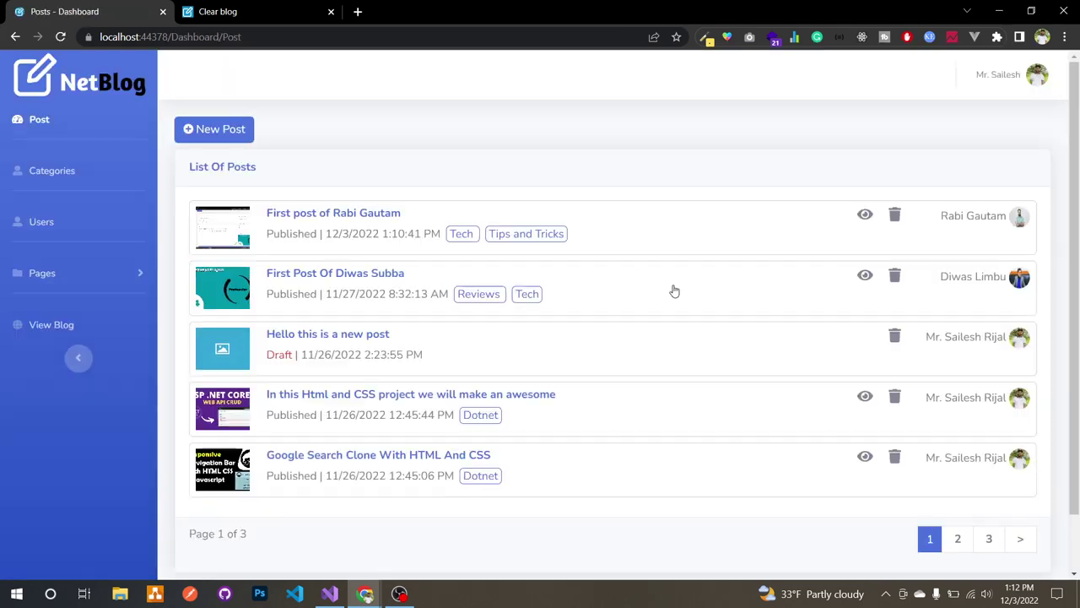
Step: In the Users list, tick the deactivated user's status checkbox and confirm, making the account Active
click(662, 239)
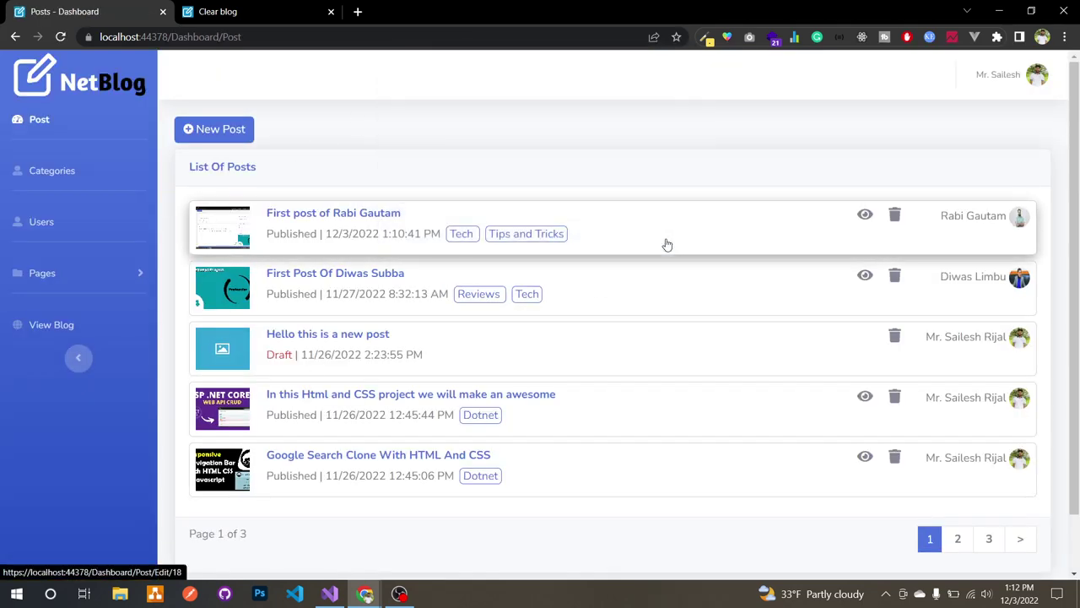
click(95, 207)
scroll(400, 342, down, 3)
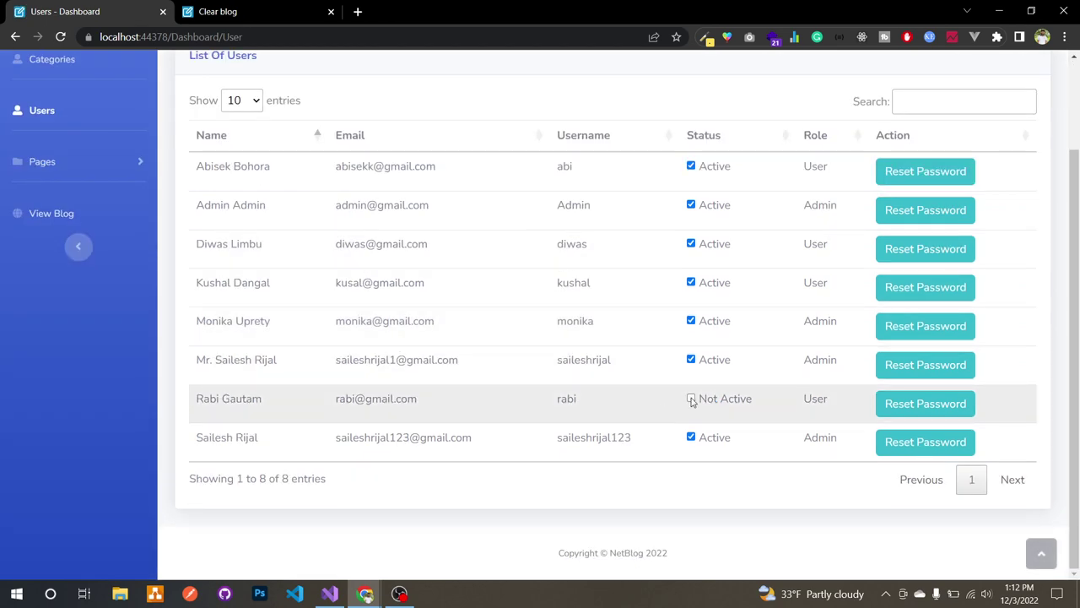
click(691, 399)
click(483, 402)
click(536, 409)
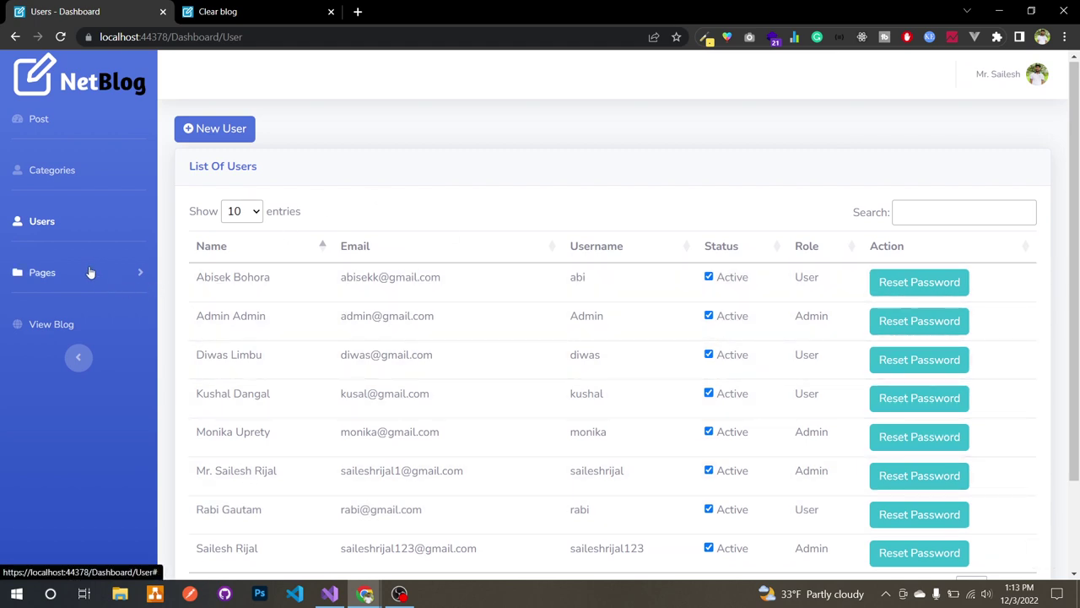
Step: Browse the Pages and Categories lists, then open the public blog via View Blog in a new tab
click(90, 272)
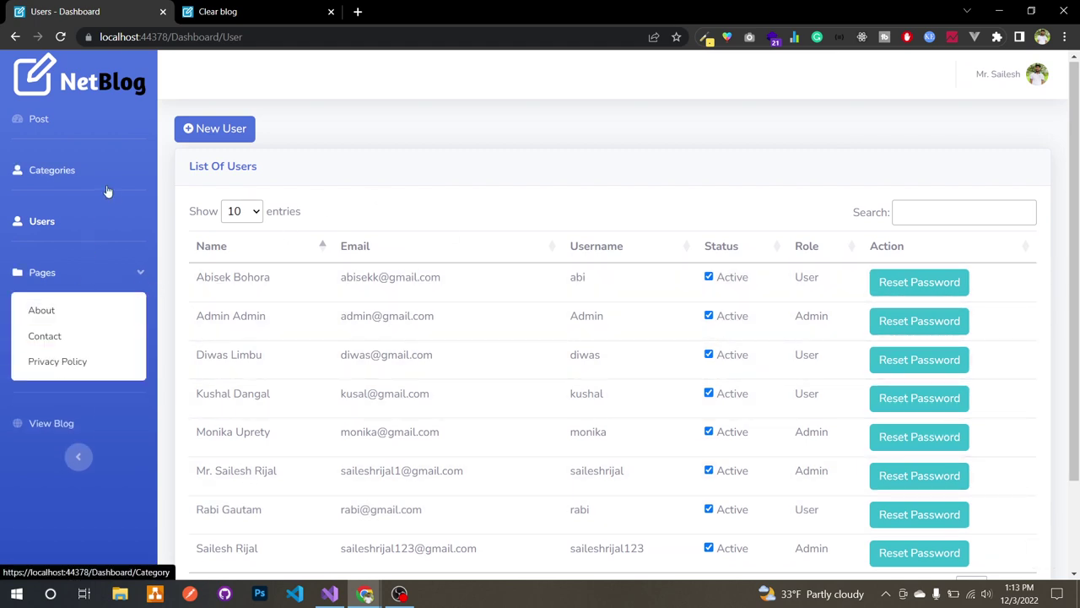
click(108, 189)
click(99, 211)
click(67, 270)
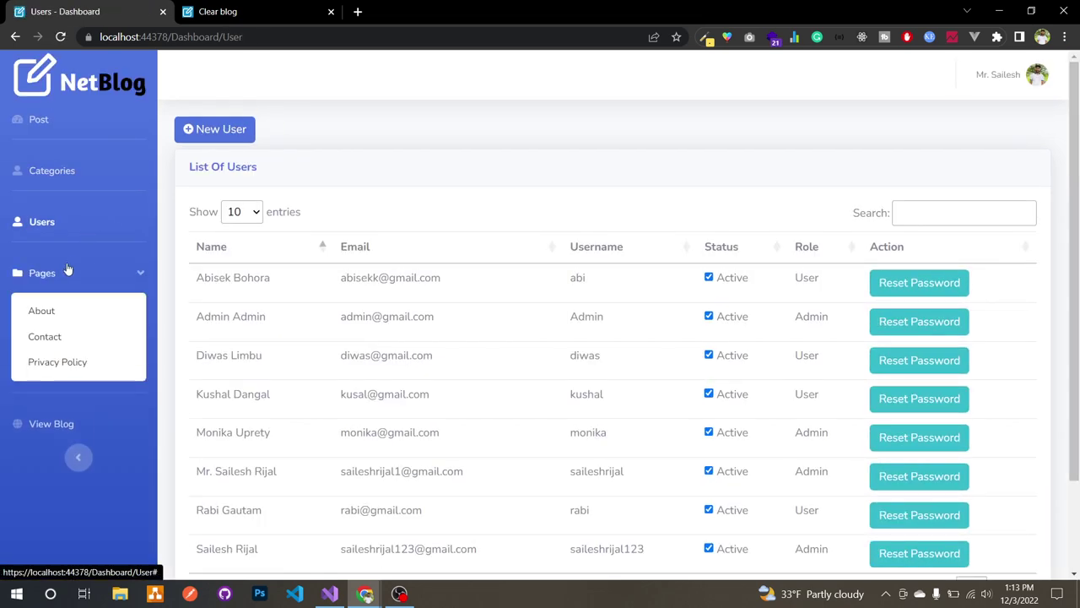
click(68, 270)
click(50, 319)
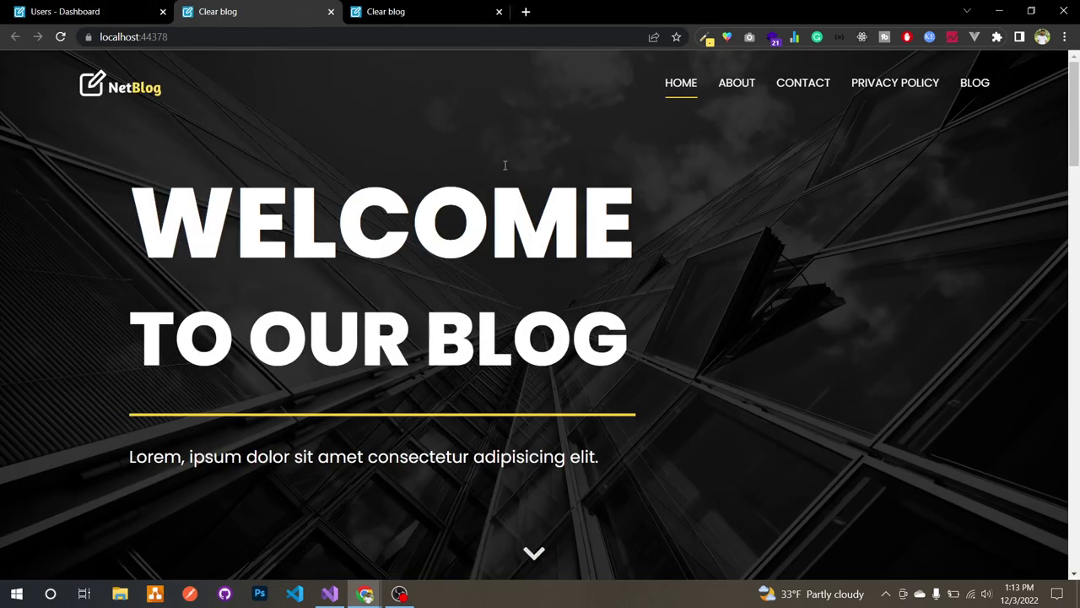
scroll(451, 283, down, 20)
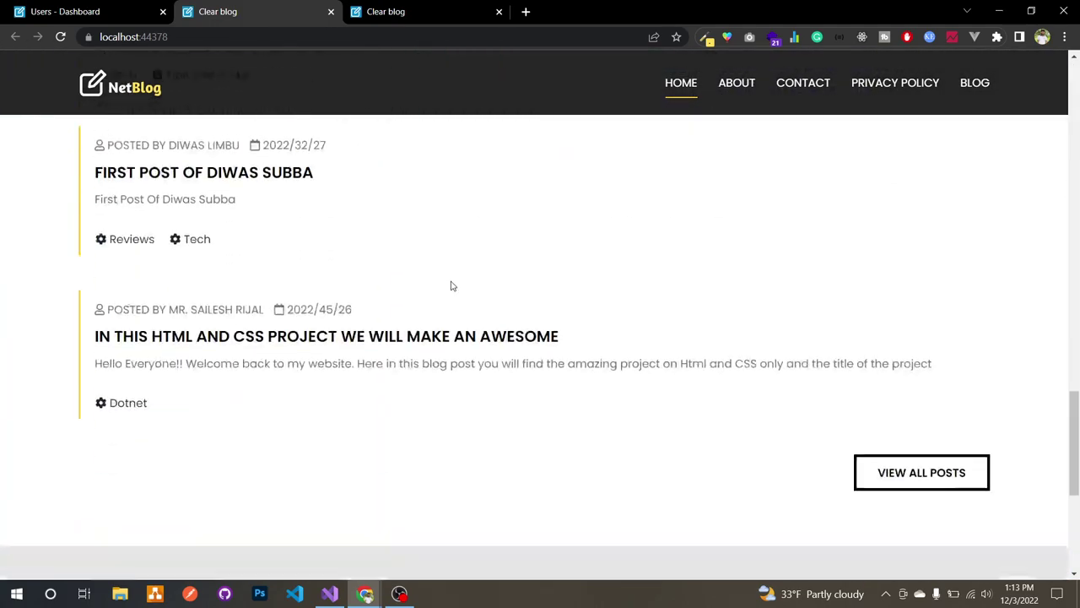
scroll(452, 285, up, 20)
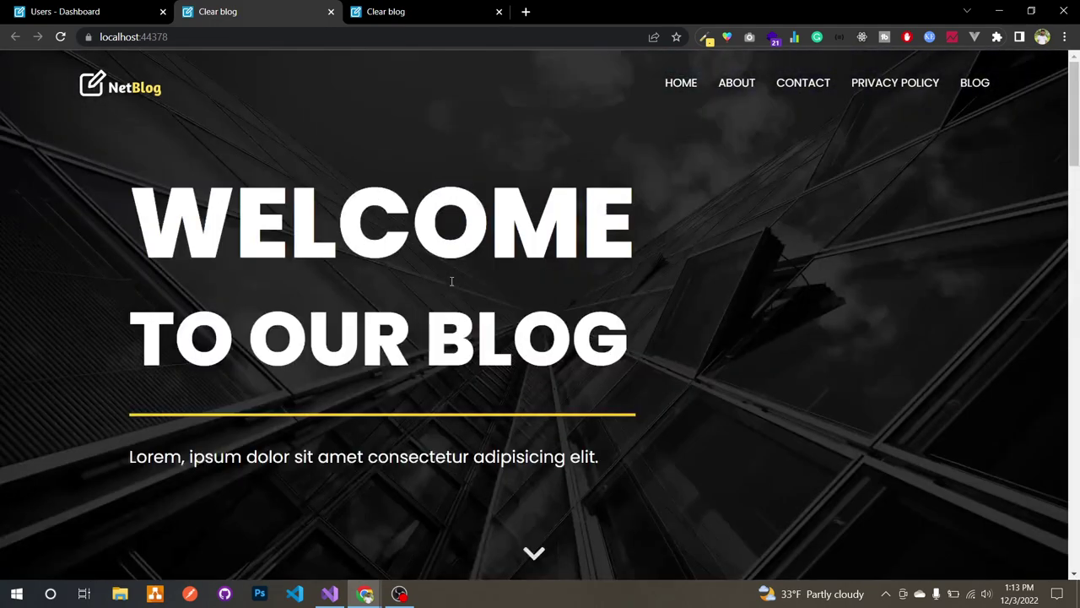